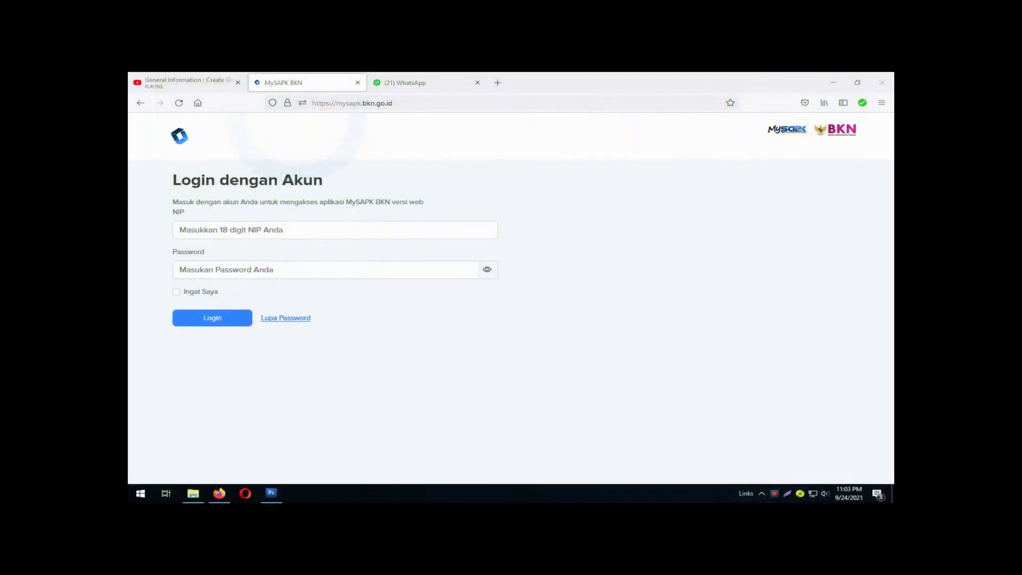
Log in to MySAPK BKN with the saved NIP and the account password.
{"action": "left_click", "coordinate": [335, 229]}
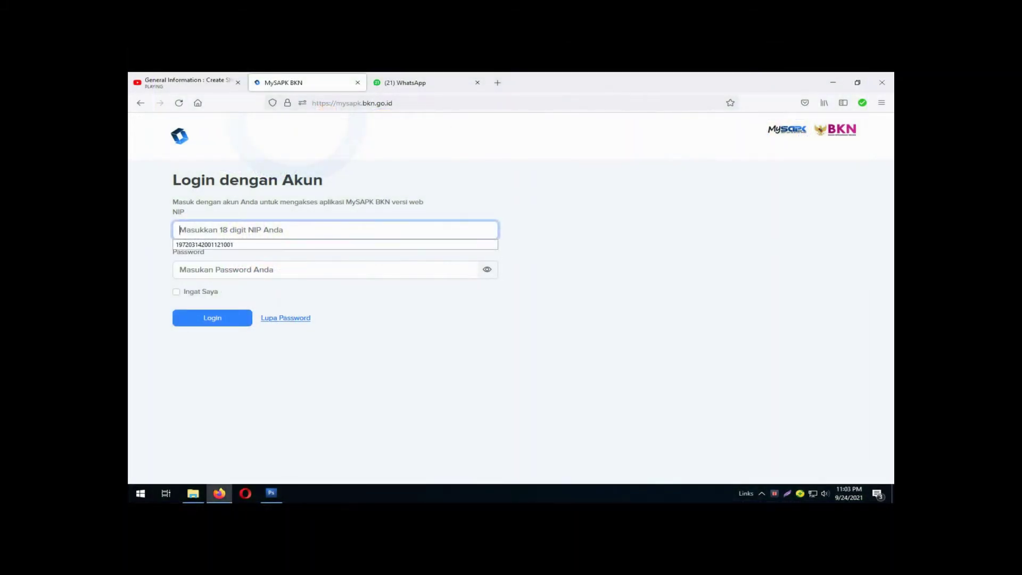
{"action": "key", "text": "Down"}
{"action": "key", "text": "Return"}
{"action": "left_click", "coordinate": [325, 269]}
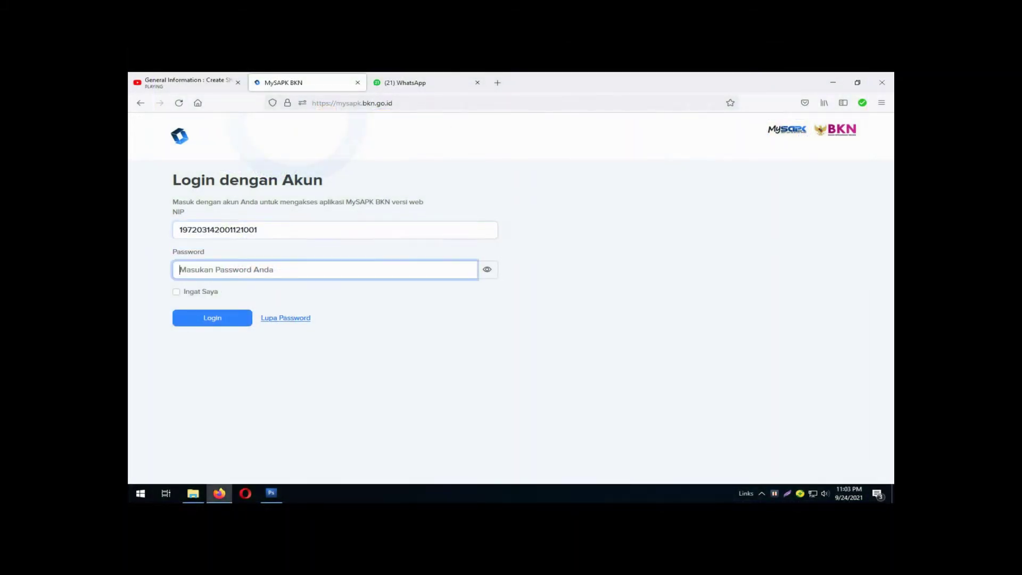
{"action": "type", "text": "***"}
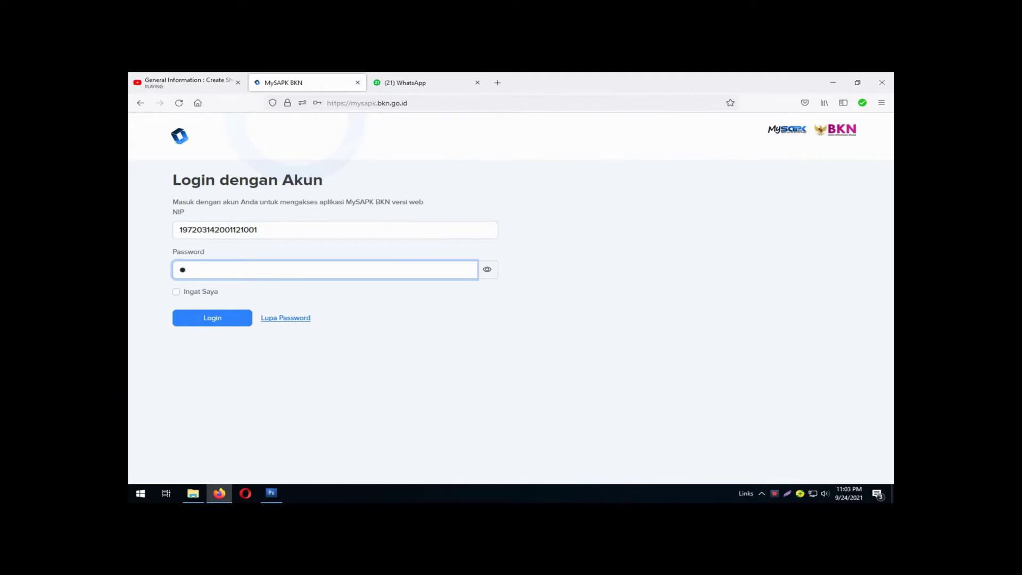
{"action": "type", "text": "**********"}
{"action": "key", "text": "Return"}
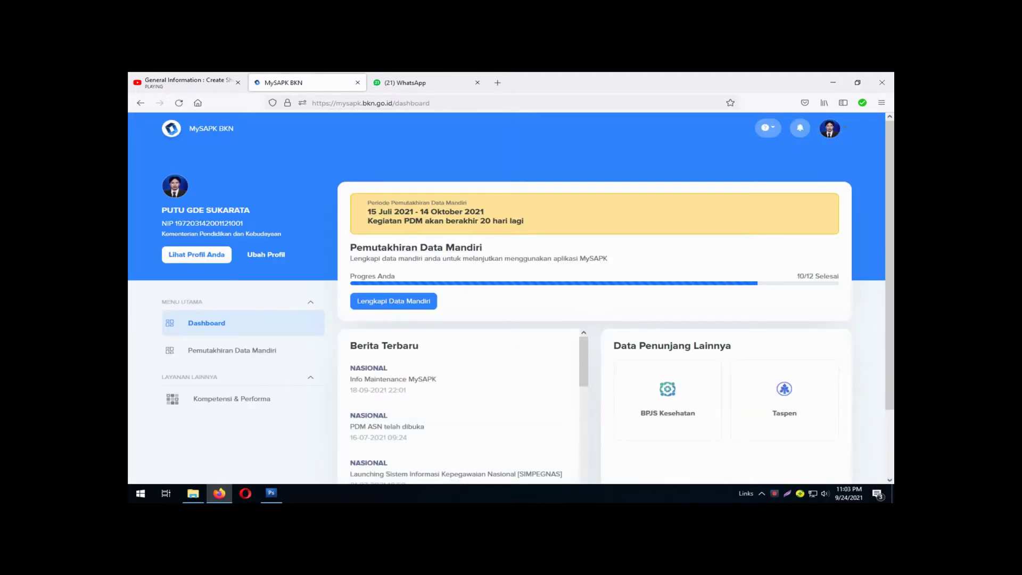
Open the employee profile and review the Golongan and Jabatan tabs.
{"action": "left_click", "coordinate": [266, 254]}
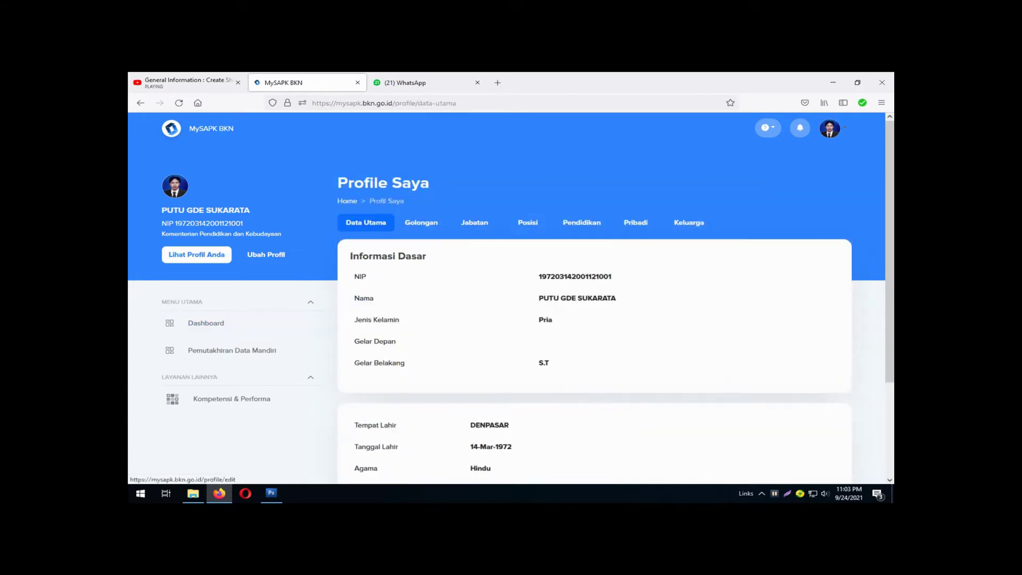
{"action": "scroll", "coordinate": [266, 255], "scroll_direction": "down", "scroll_amount": 3}
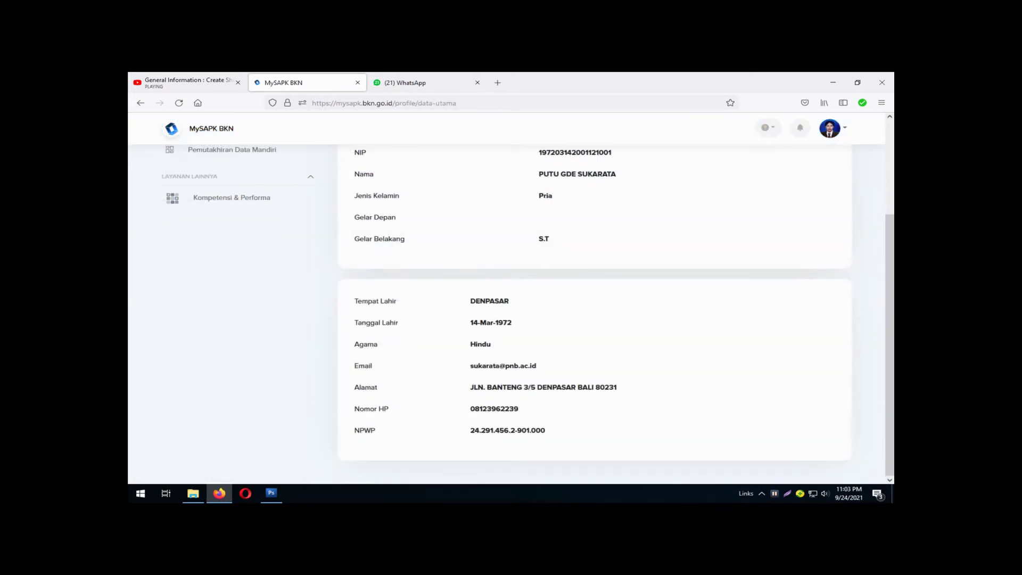
{"action": "scroll", "coordinate": [506, 298], "scroll_direction": "up", "scroll_amount": 3}
{"action": "left_click", "coordinate": [421, 223]}
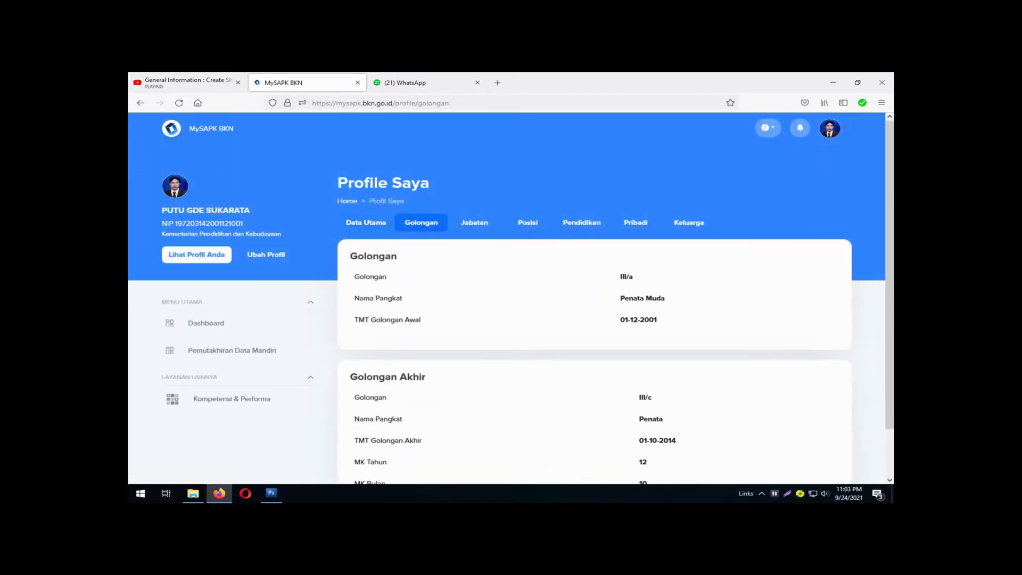
{"action": "scroll", "coordinate": [421, 222], "scroll_direction": "down", "scroll_amount": 2}
{"action": "scroll", "coordinate": [421, 222], "scroll_direction": "up", "scroll_amount": 2}
{"action": "left_click", "coordinate": [475, 222]}
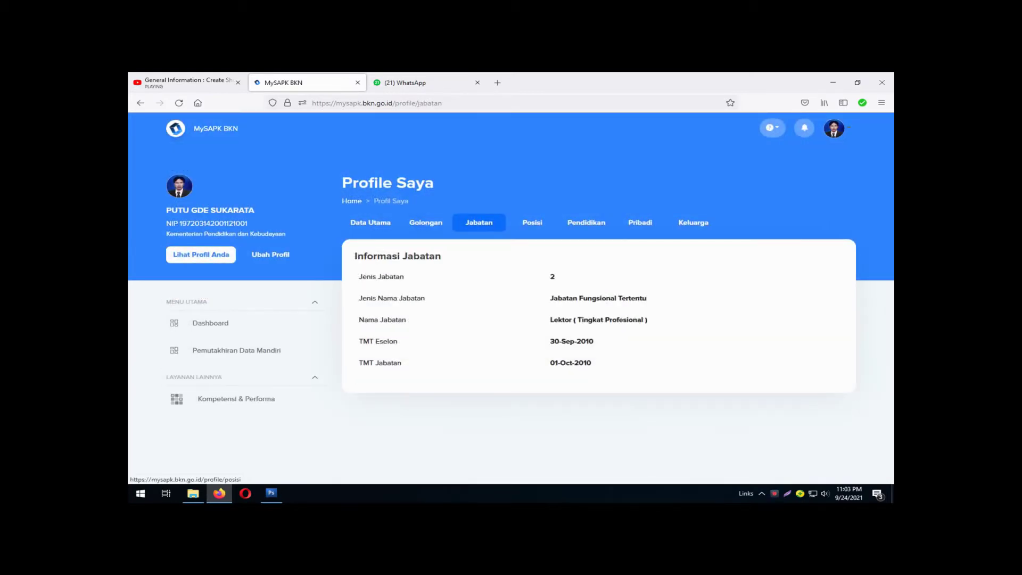
Review the Posisi, Pendidikan, Pribadi and Keluarga tabs, then open the Edit Profile page.
{"action": "left_click", "coordinate": [532, 223]}
{"action": "scroll", "coordinate": [533, 223], "scroll_direction": "down", "scroll_amount": 2}
{"action": "scroll", "coordinate": [532, 222], "scroll_direction": "up", "scroll_amount": 2}
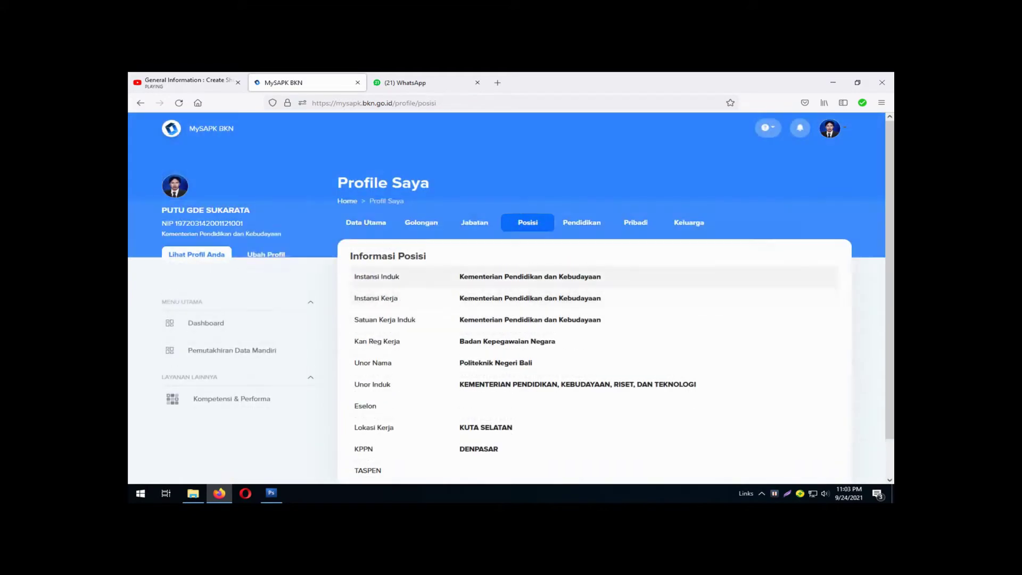
{"action": "left_click", "coordinate": [582, 222]}
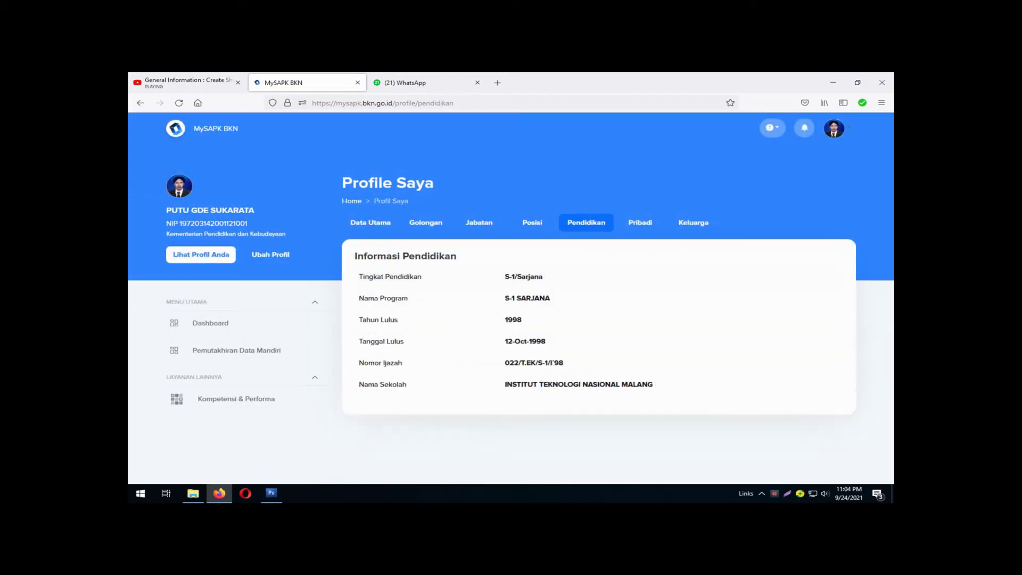
{"action": "left_click", "coordinate": [640, 223]}
{"action": "scroll", "coordinate": [596, 319], "scroll_direction": "down", "scroll_amount": 2}
{"action": "scroll", "coordinate": [596, 320], "scroll_direction": "up", "scroll_amount": 2}
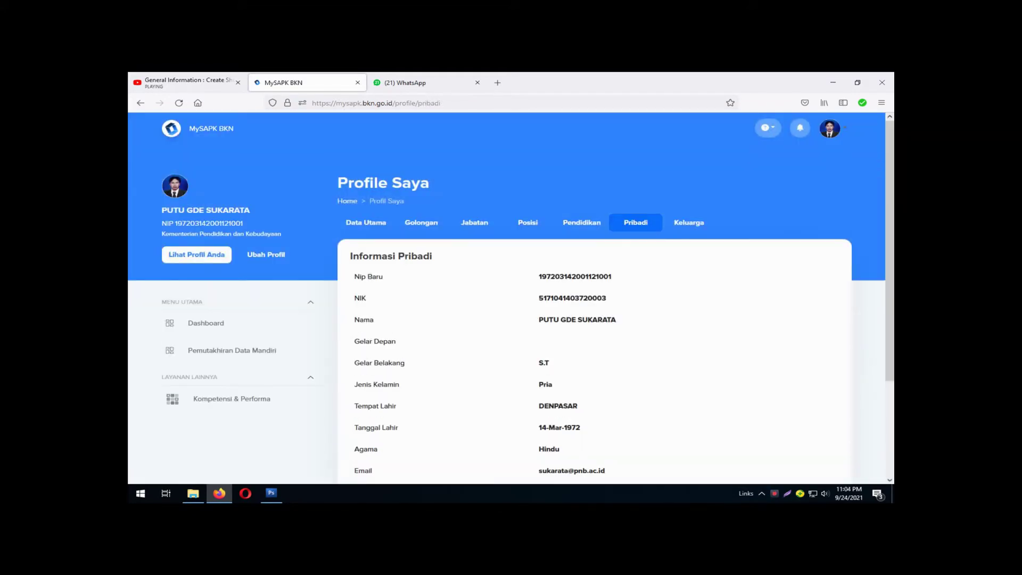
{"action": "left_click", "coordinate": [689, 223]}
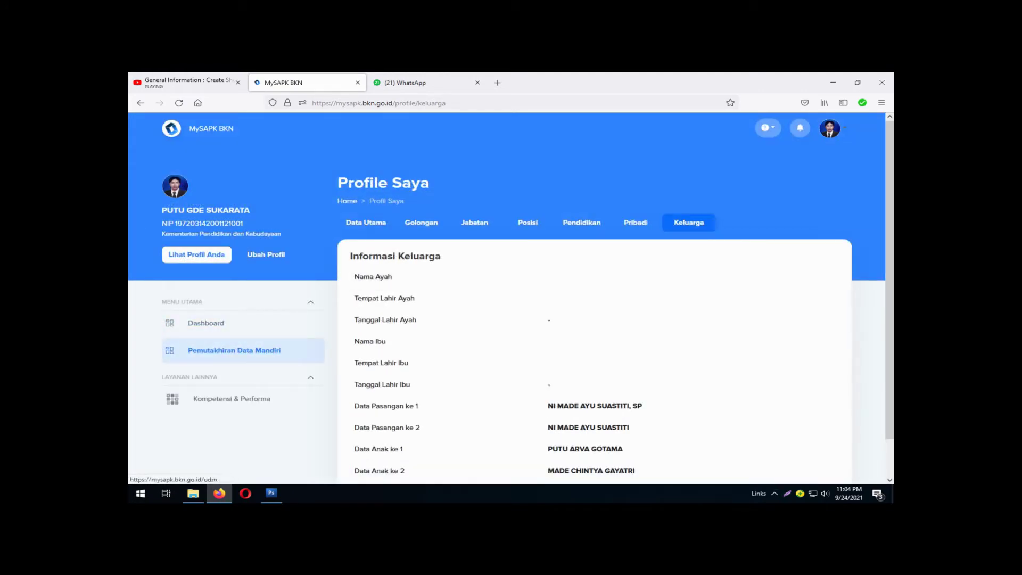
{"action": "left_click", "coordinate": [234, 350]}
{"action": "left_click", "coordinate": [266, 254]}
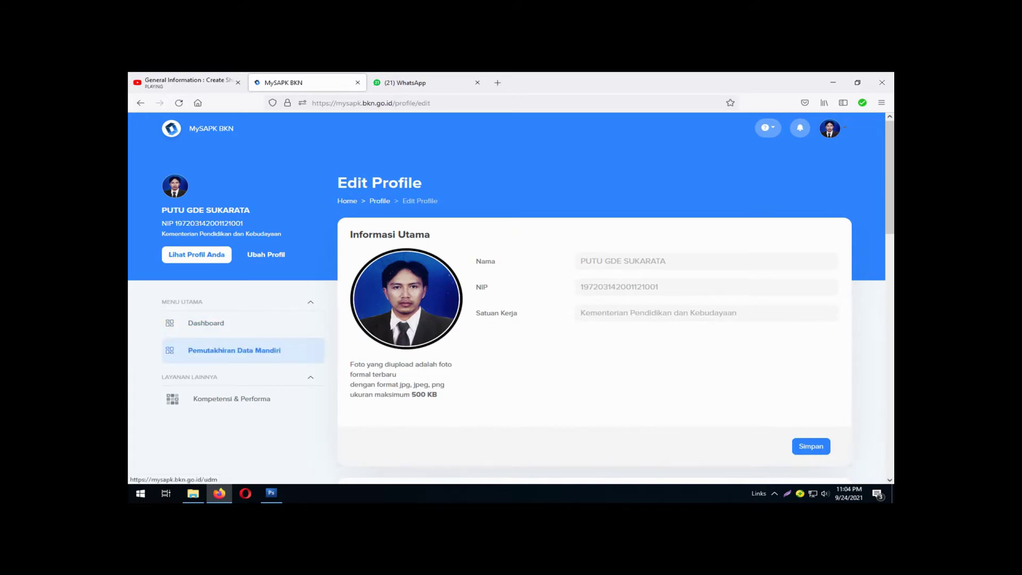
Go to Pemutakhiran Data Mandiri and open the Riwayat Peninjauan Masa Kerja category.
{"action": "left_click", "coordinate": [234, 350]}
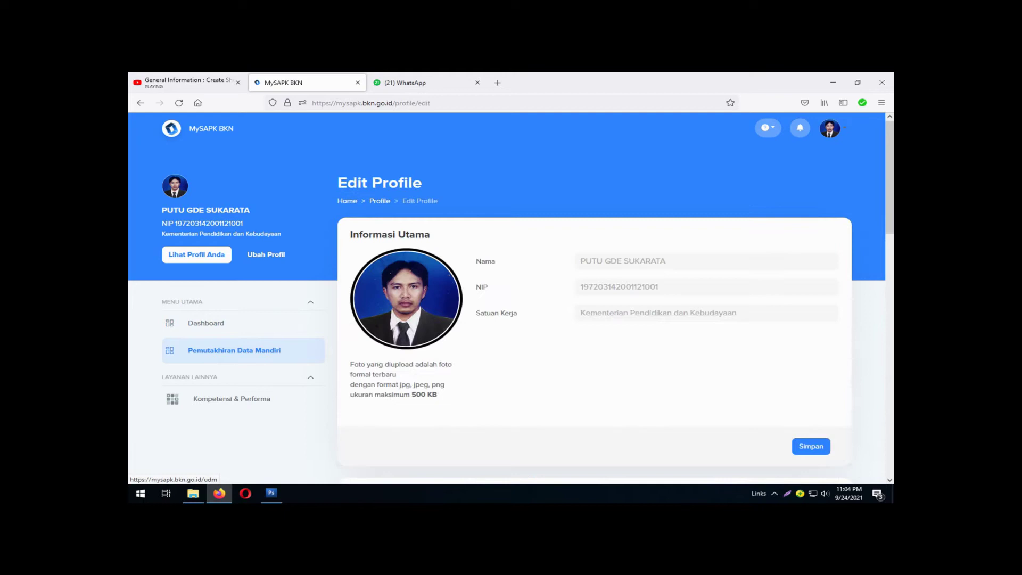
{"action": "left_click", "coordinate": [235, 351]}
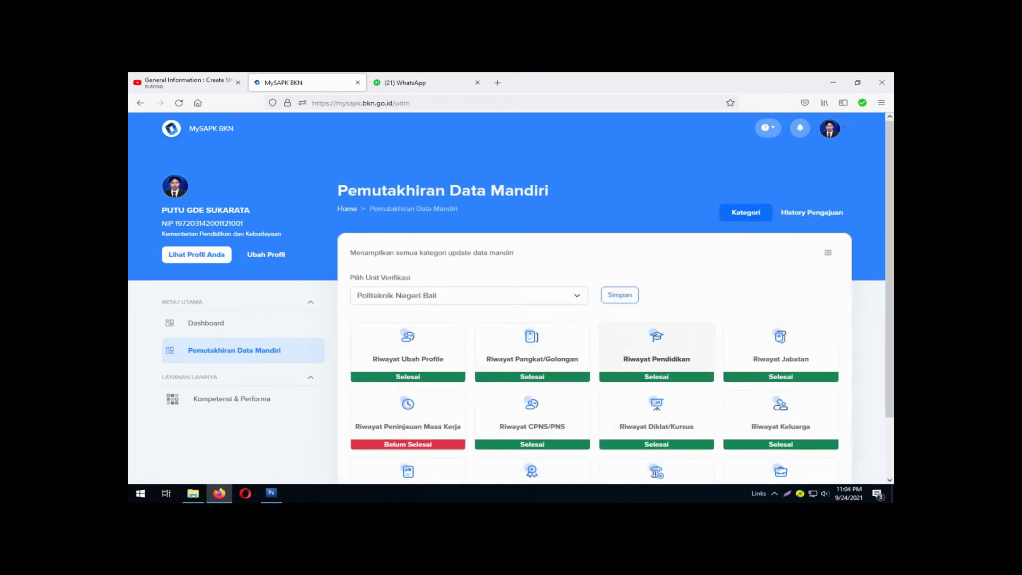
{"action": "scroll", "coordinate": [656, 351], "scroll_direction": "down", "scroll_amount": 2}
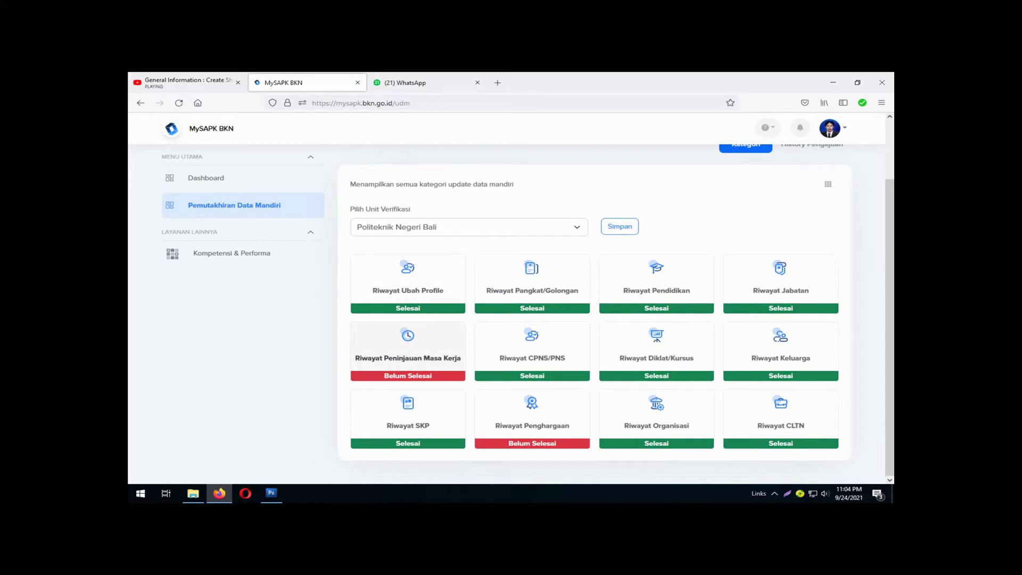
{"action": "left_click", "coordinate": [408, 351]}
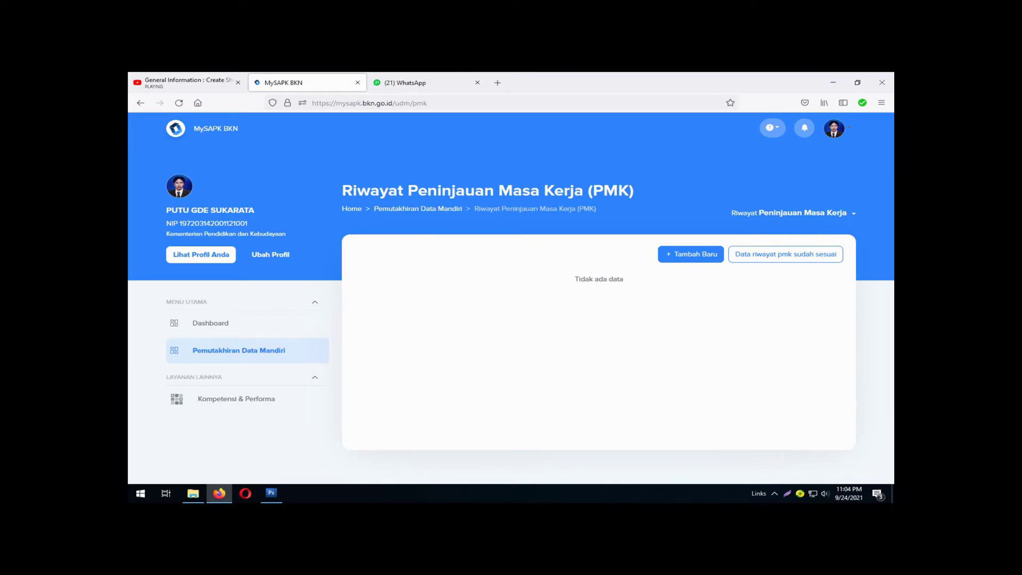
Confirm 'Data riwayat pmk sudah sesuai' so the PMK category becomes Selesai.
{"action": "left_click", "coordinate": [690, 254]}
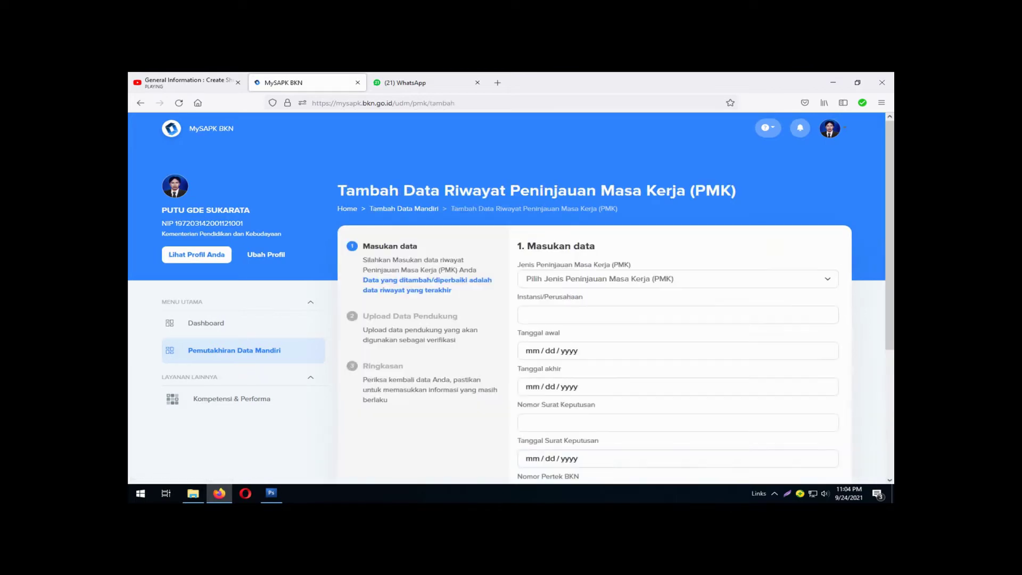
{"action": "scroll", "coordinate": [586, 320], "scroll_direction": "down", "scroll_amount": 5}
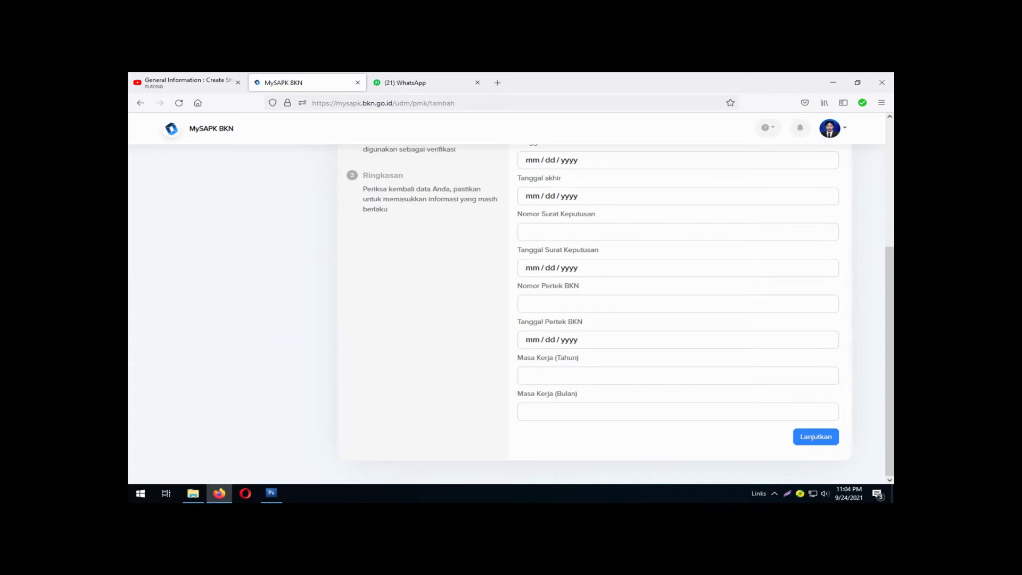
{"action": "scroll", "coordinate": [512, 298], "scroll_direction": "up", "scroll_amount": 5}
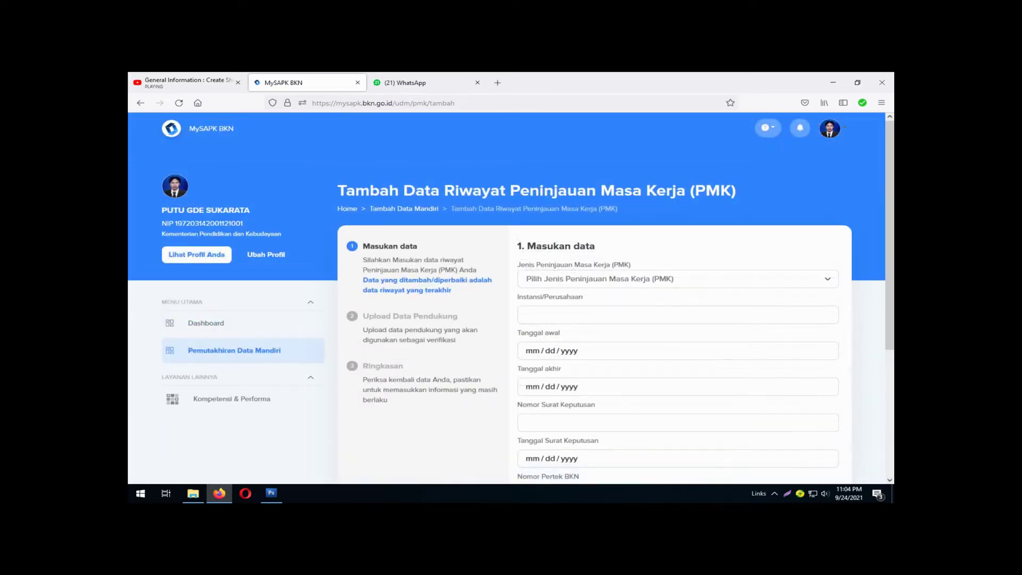
{"action": "left_click", "coordinate": [234, 350]}
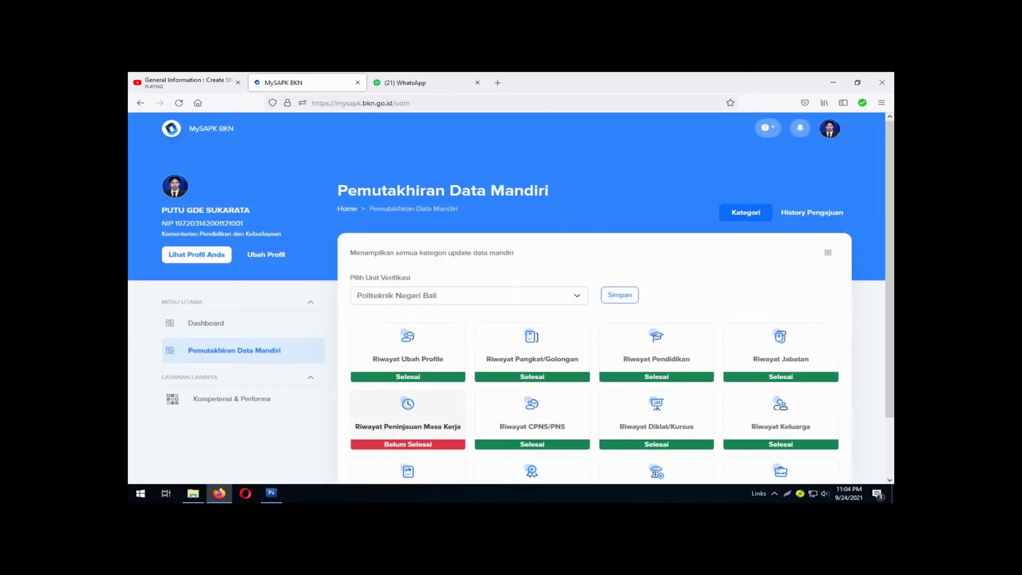
{"action": "left_click", "coordinate": [408, 421]}
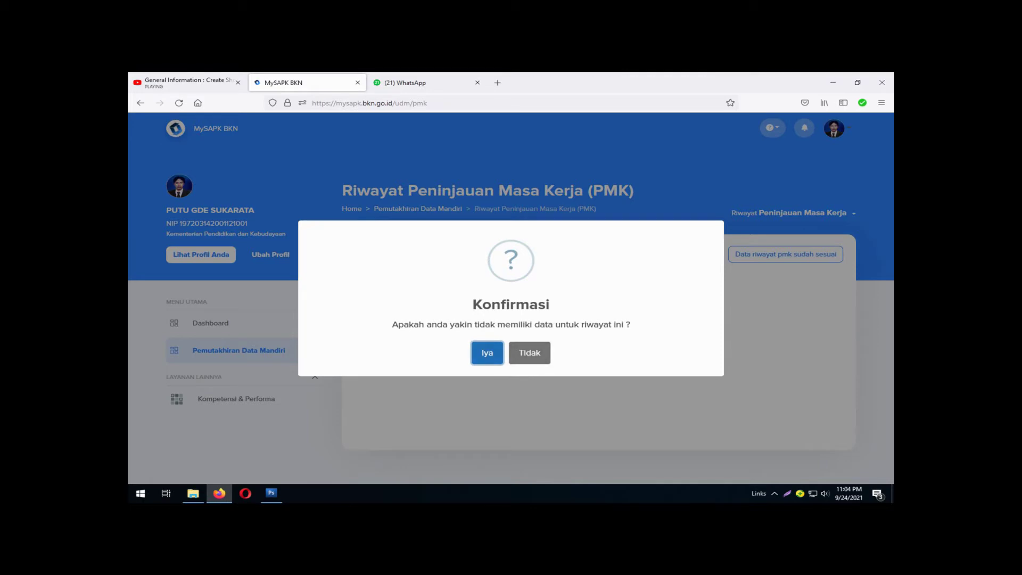
{"action": "key", "text": "Return"}
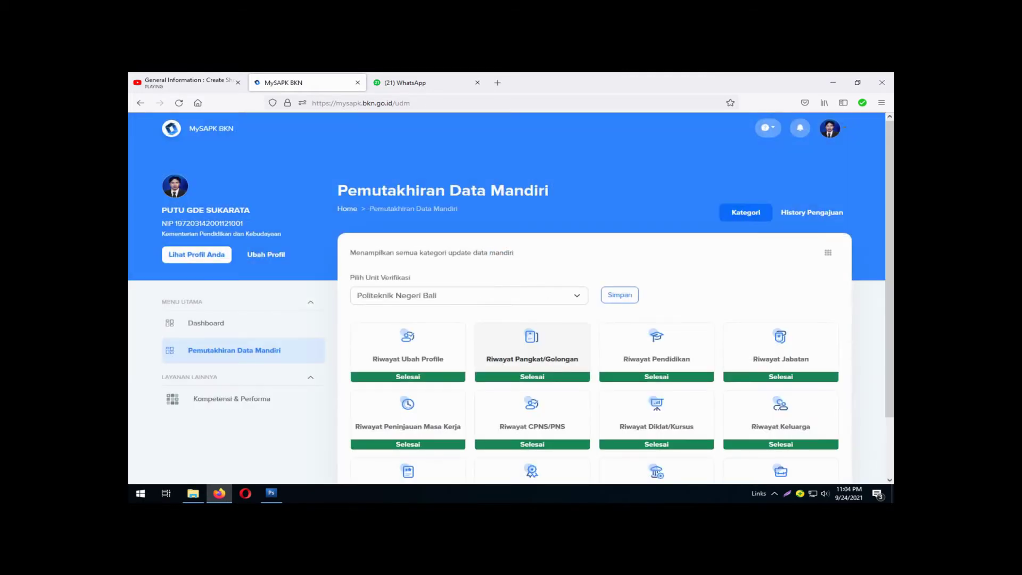
{"action": "scroll", "coordinate": [511, 298], "scroll_direction": "down", "scroll_amount": 2}
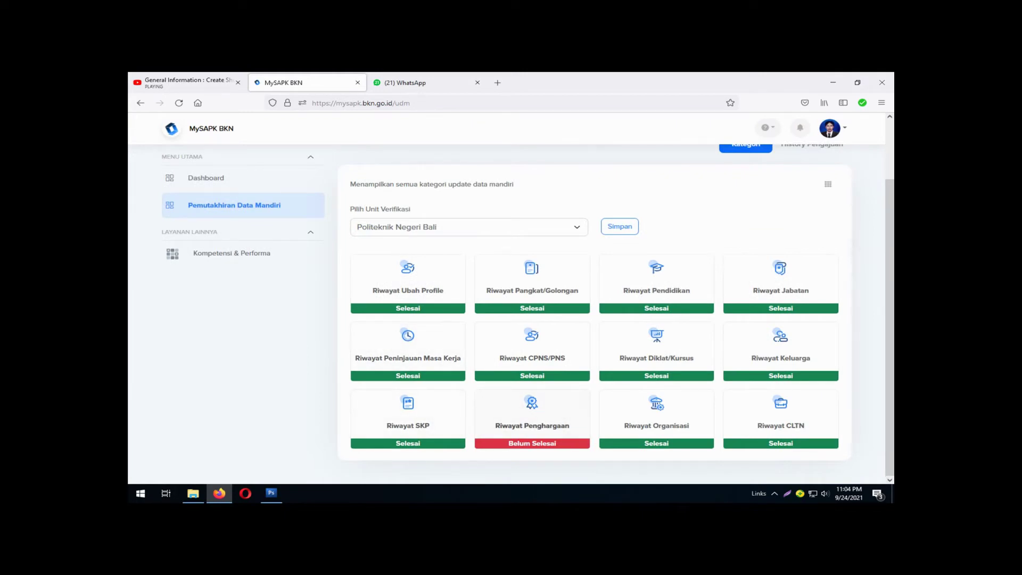
Start a new award record of type TANDA PENGHARGAAN LAINNYA and bring up the certificate scan.
{"action": "left_click", "coordinate": [532, 415]}
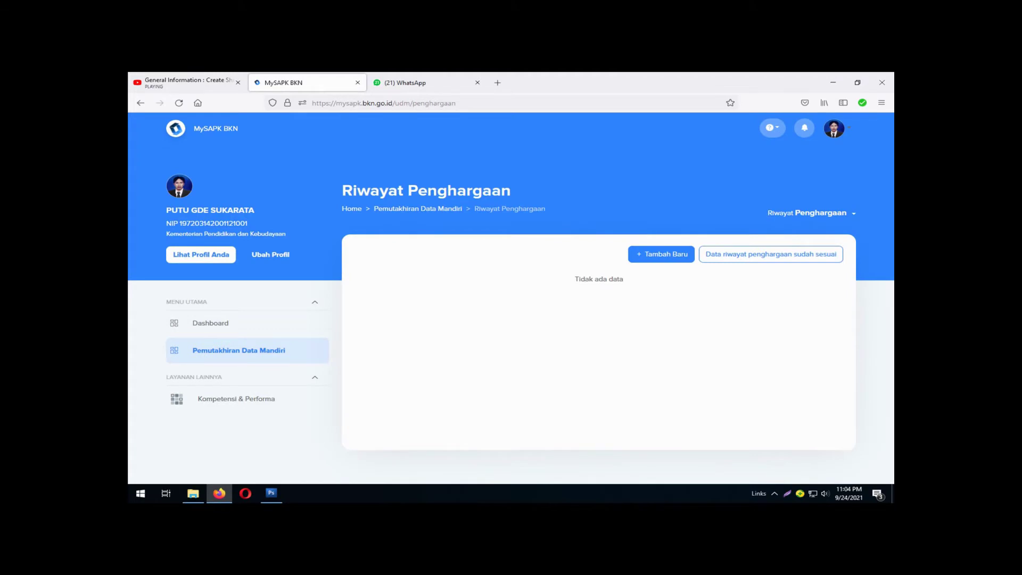
{"action": "left_click", "coordinate": [661, 254]}
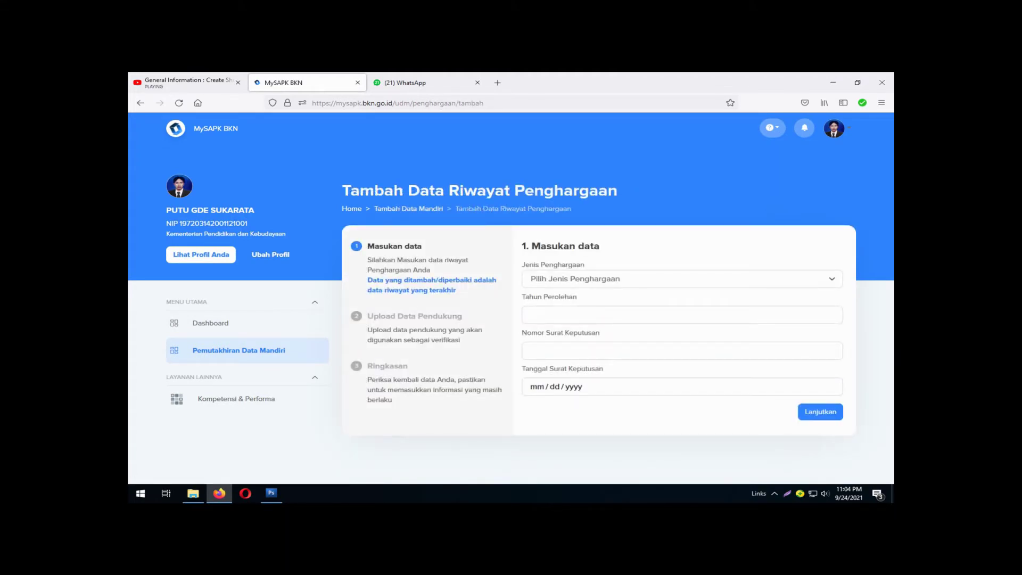
{"action": "left_click", "coordinate": [682, 279]}
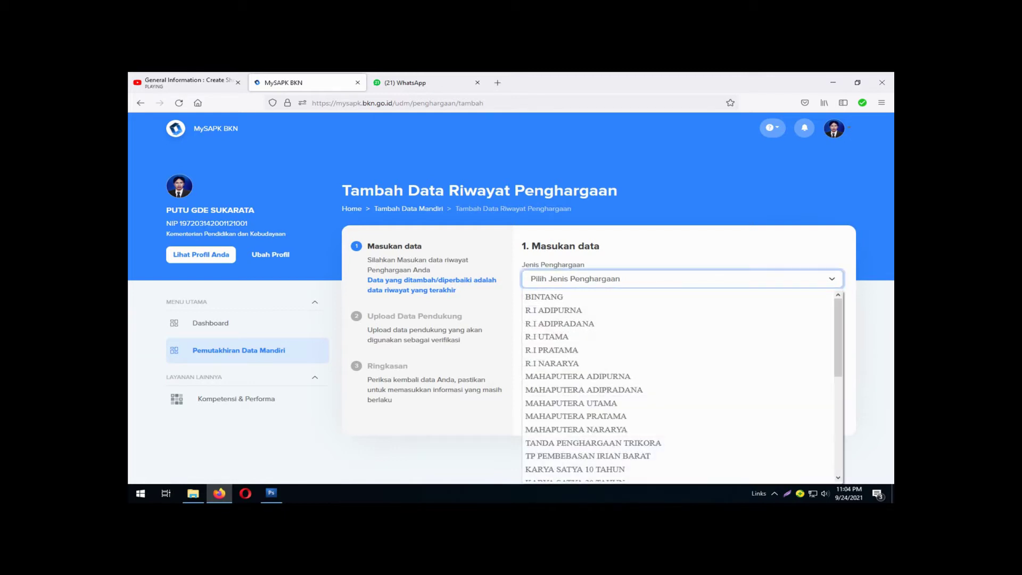
{"action": "scroll", "coordinate": [586, 324], "scroll_direction": "down", "scroll_amount": 3}
{"action": "scroll", "coordinate": [586, 323], "scroll_direction": "down", "scroll_amount": 3}
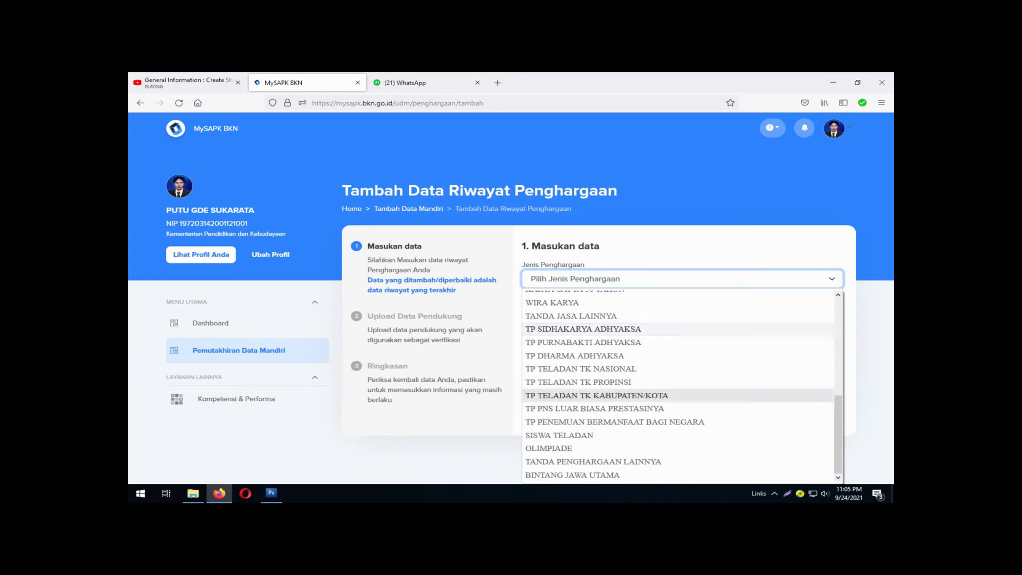
{"action": "left_click", "coordinate": [593, 462]}
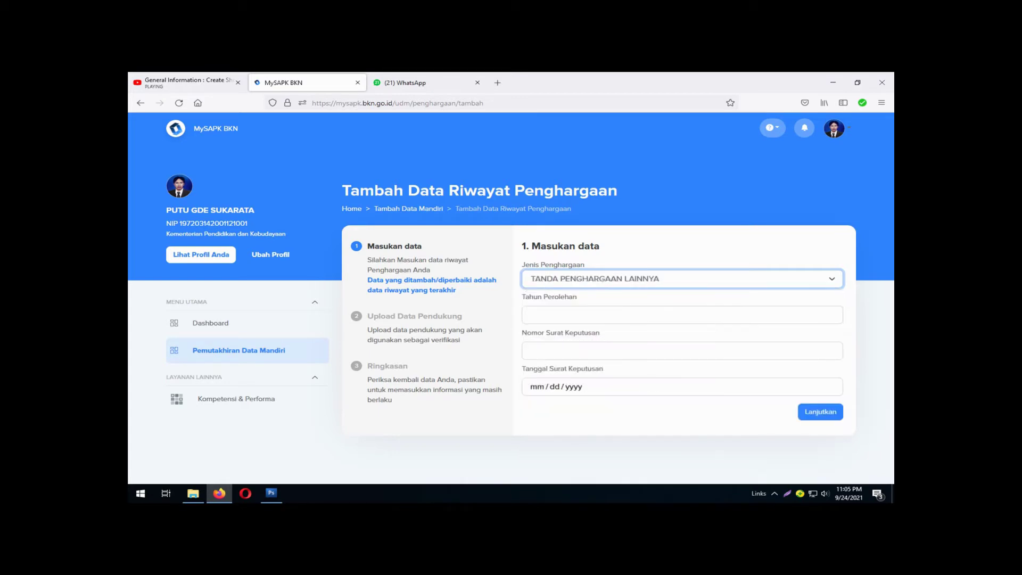
{"action": "left_click", "coordinate": [681, 314]}
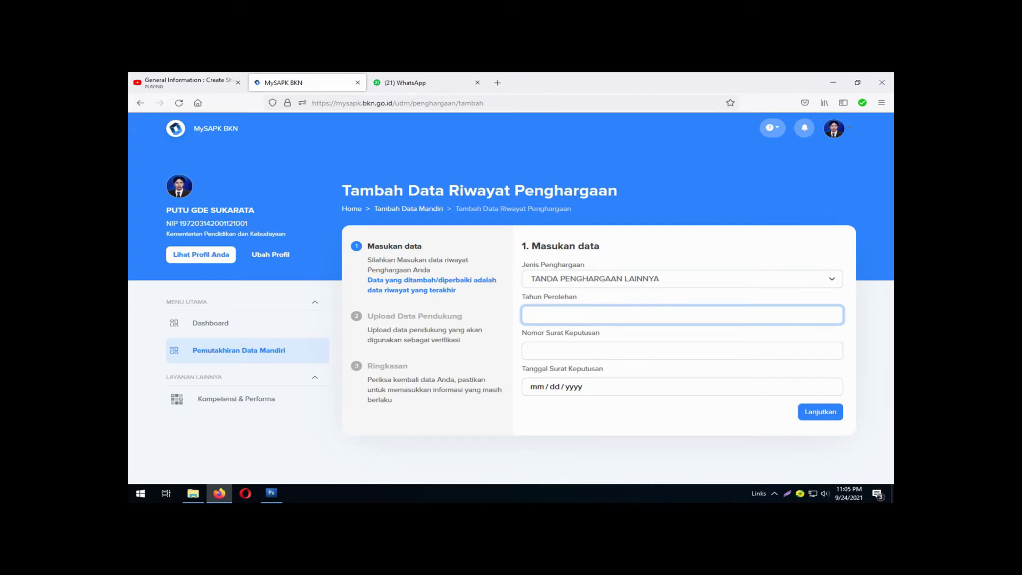
{"action": "left_click", "coordinate": [272, 493]}
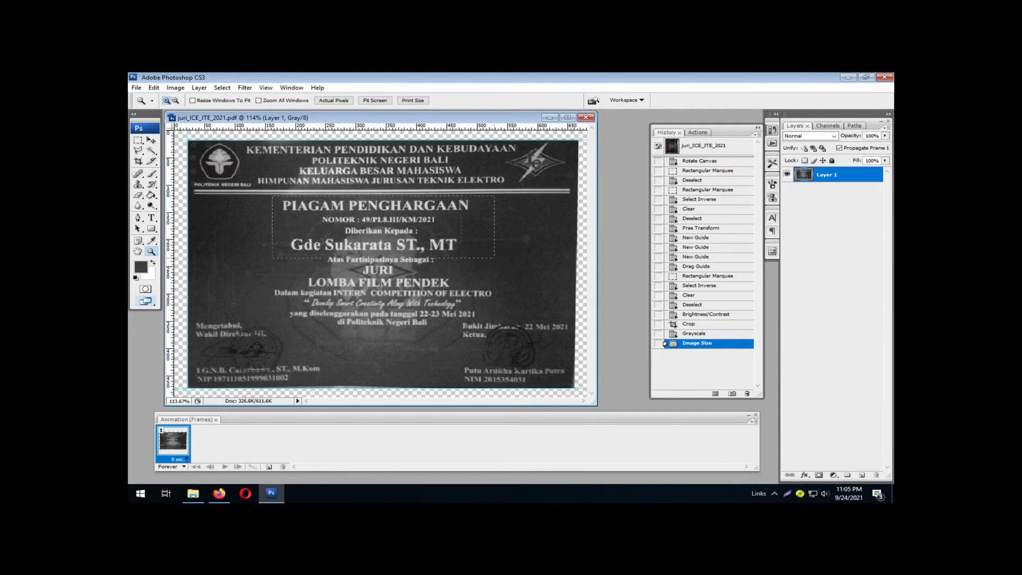
Zoom into the certificate to read its details, then return to the award form.
{"action": "key", "text": "ctrl+plus"}
{"action": "key", "text": "ctrl+plus"}
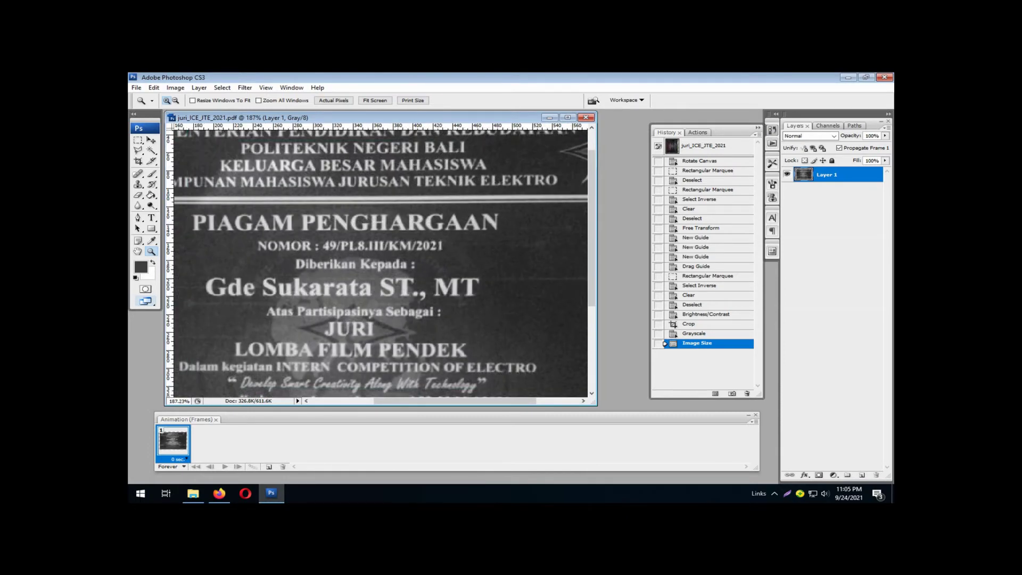
{"action": "left_click", "coordinate": [218, 493]}
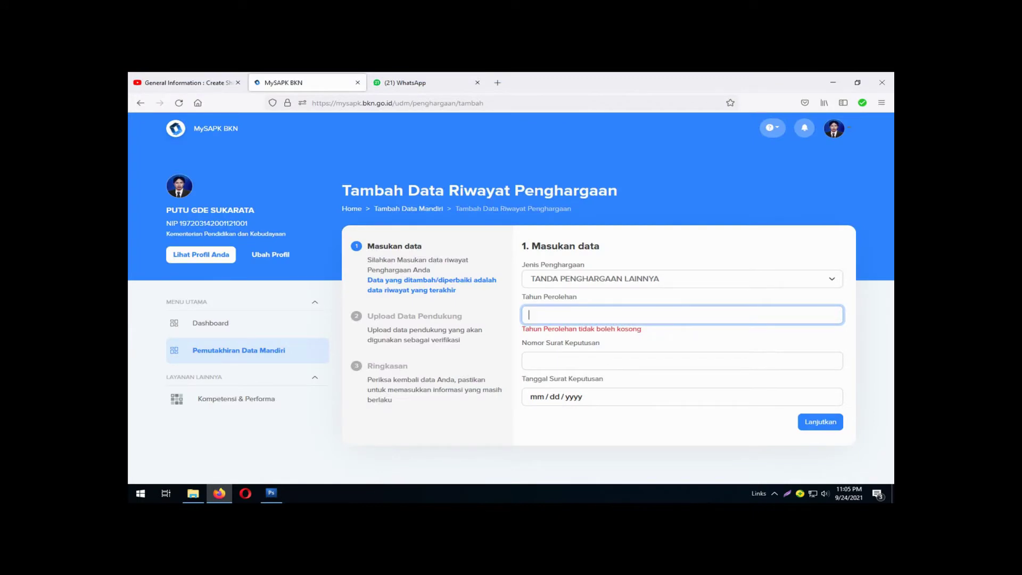
{"action": "type", "text": "20"}
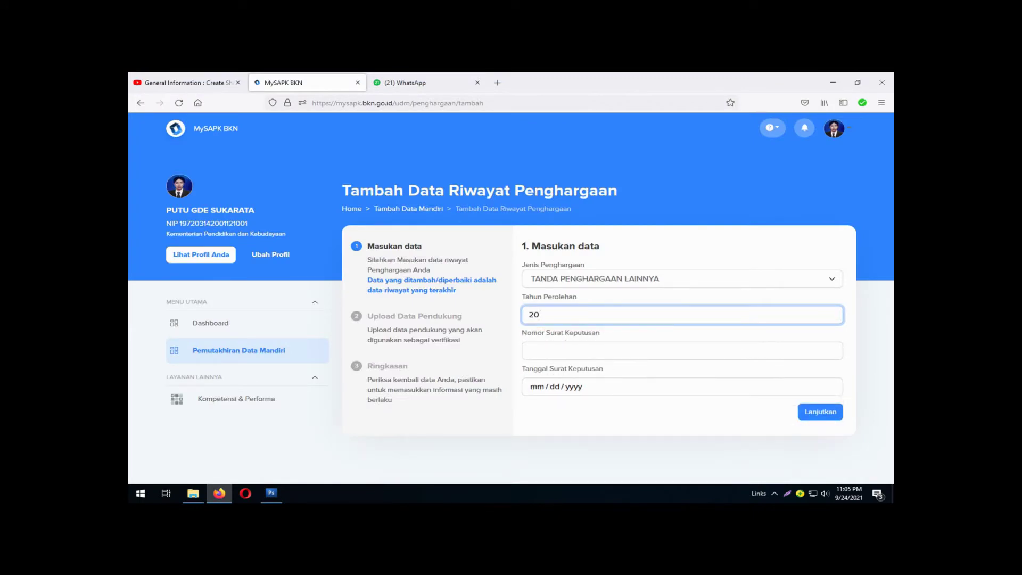
{"action": "type", "text": "21"}
{"action": "left_click", "coordinate": [682, 350]}
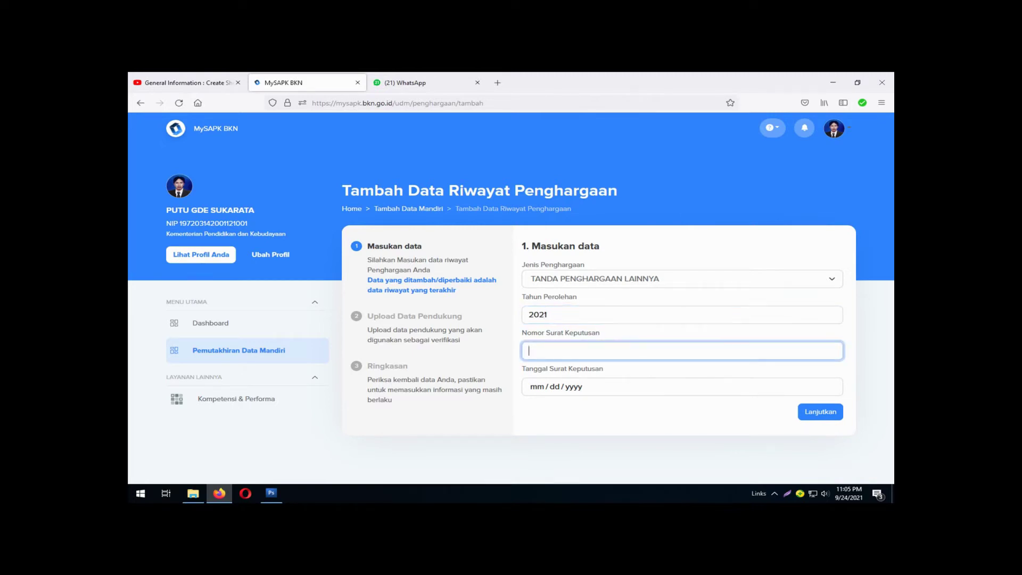
{"action": "left_click", "coordinate": [272, 493]}
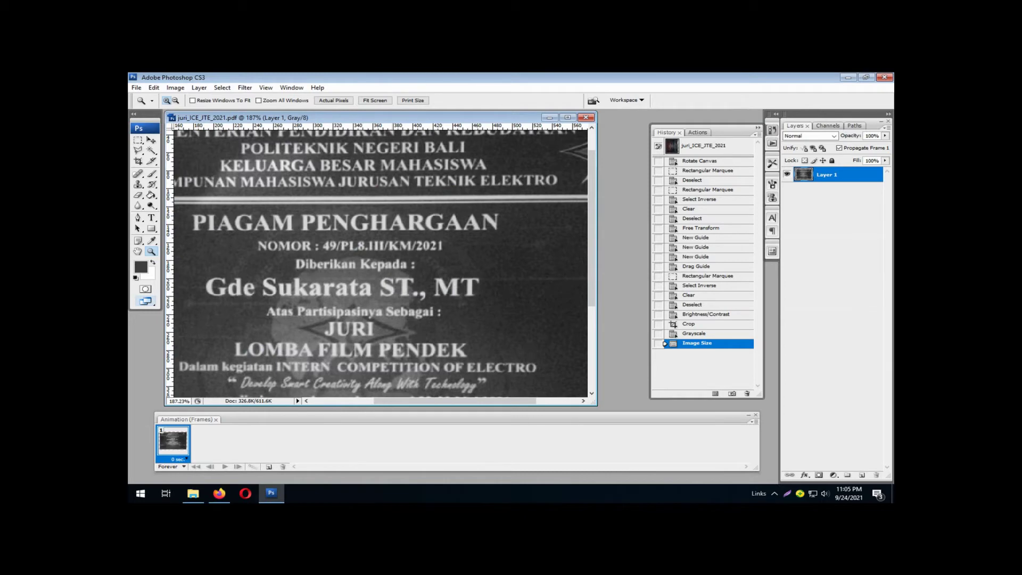
{"action": "left_click", "coordinate": [219, 493]}
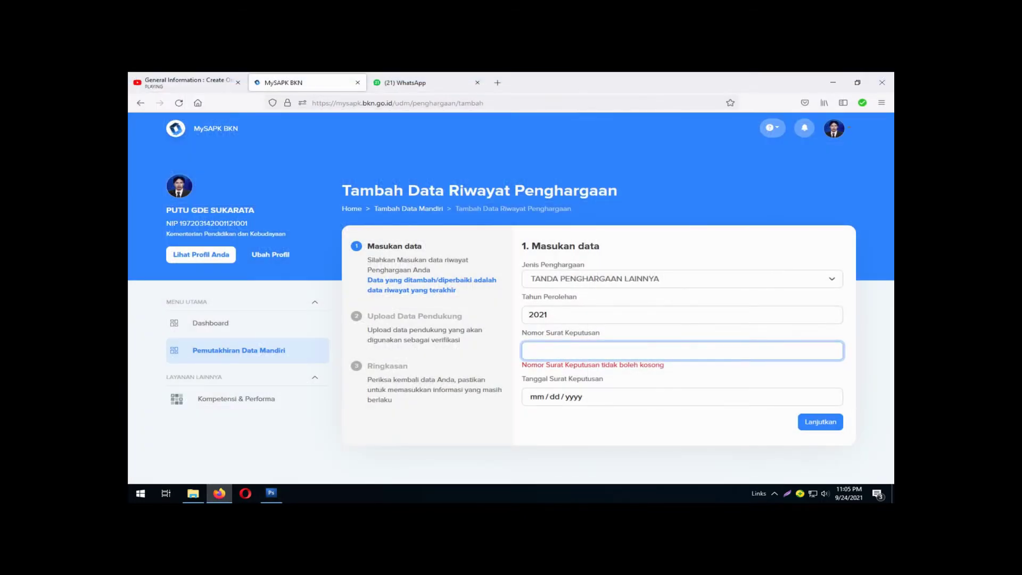
{"action": "type", "text": "49/"}
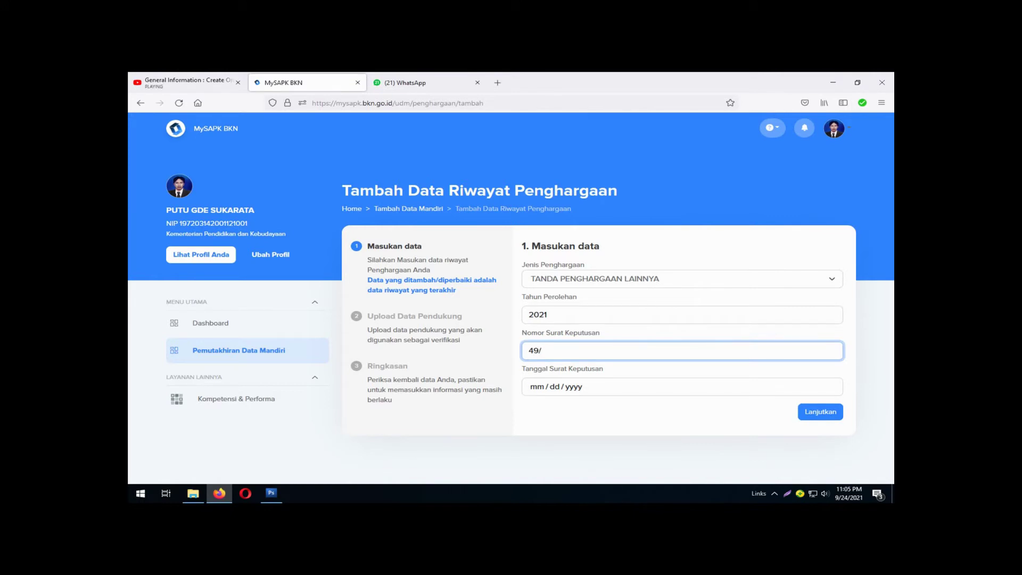
{"action": "type", "text": "PL8.III/"}
{"action": "left_click", "coordinate": [272, 493]}
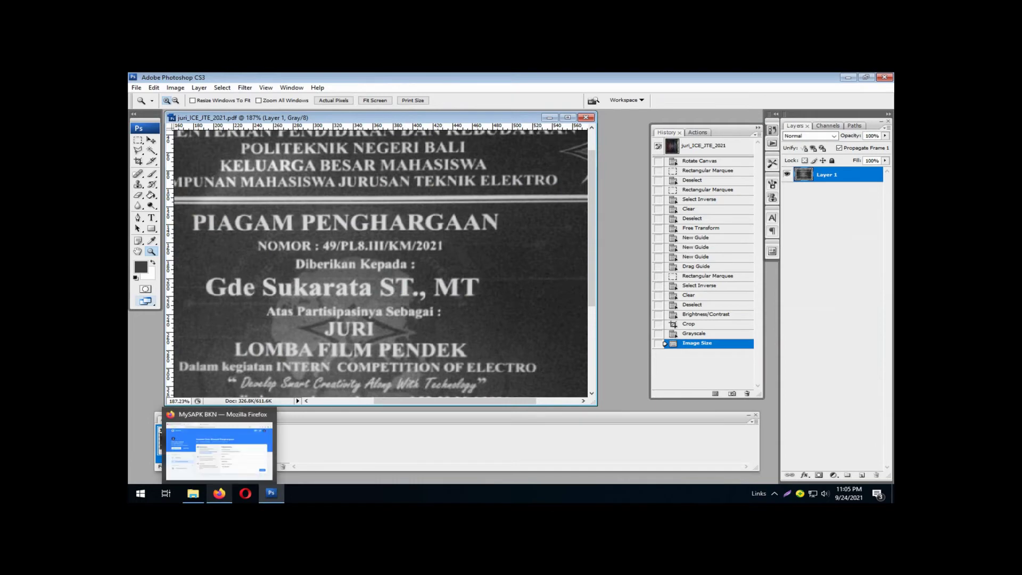
{"action": "left_click", "coordinate": [219, 493]}
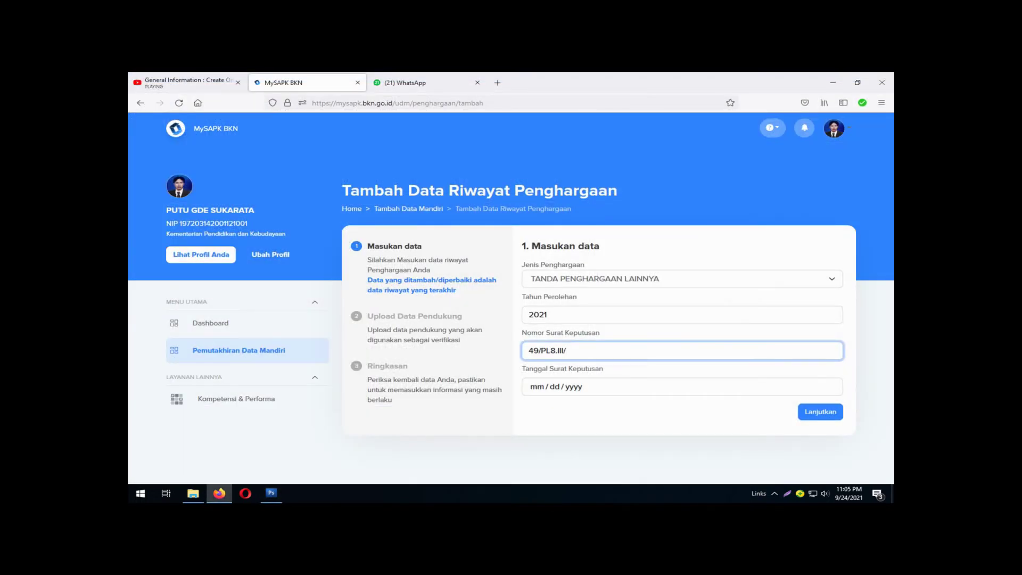
{"action": "type", "text": "KM/2021"}
{"action": "left_click", "coordinate": [272, 493]}
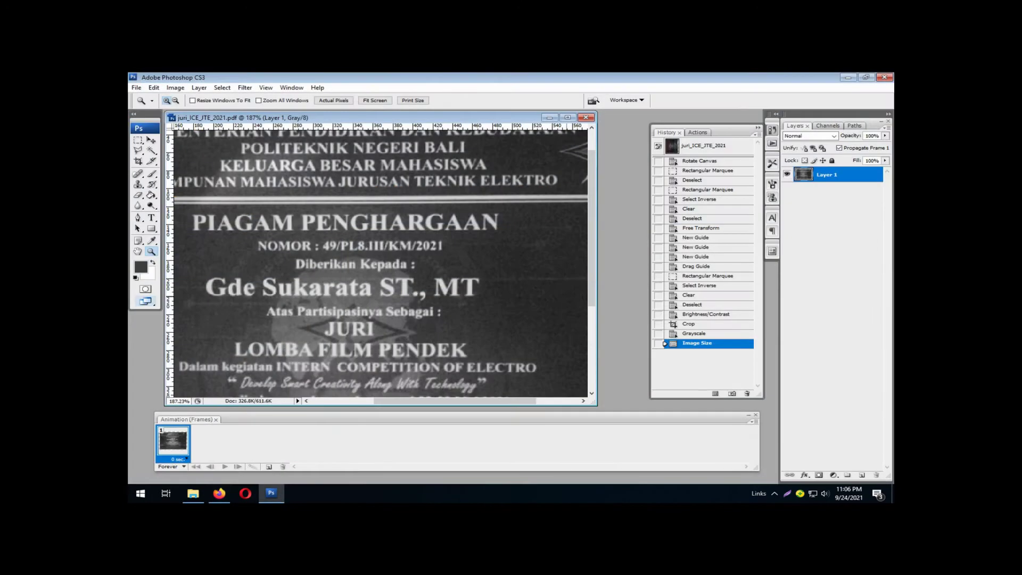
{"action": "scroll", "coordinate": [380, 264], "scroll_direction": "down", "scroll_amount": 5}
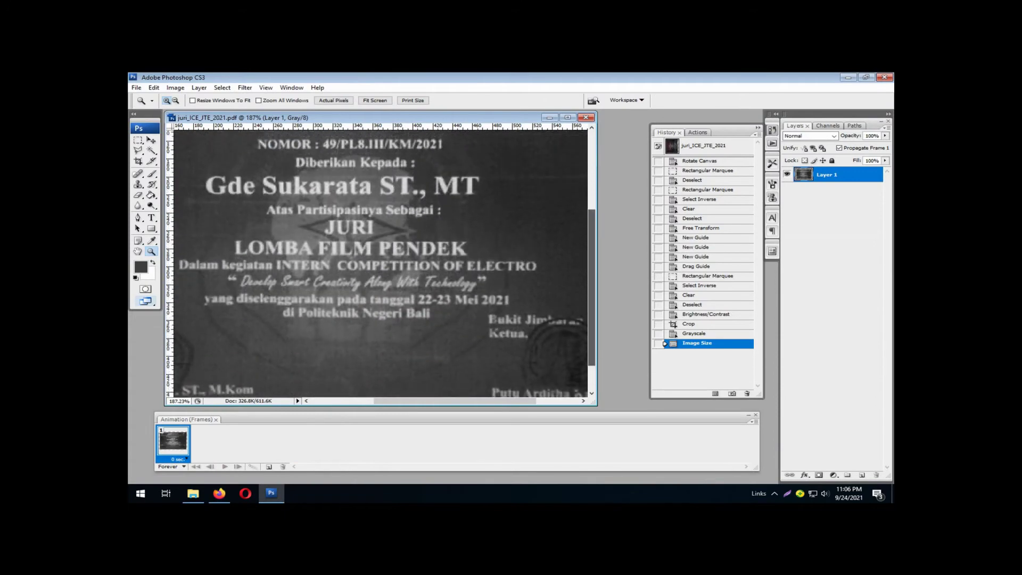
{"action": "scroll", "coordinate": [381, 264], "scroll_direction": "down", "scroll_amount": 1}
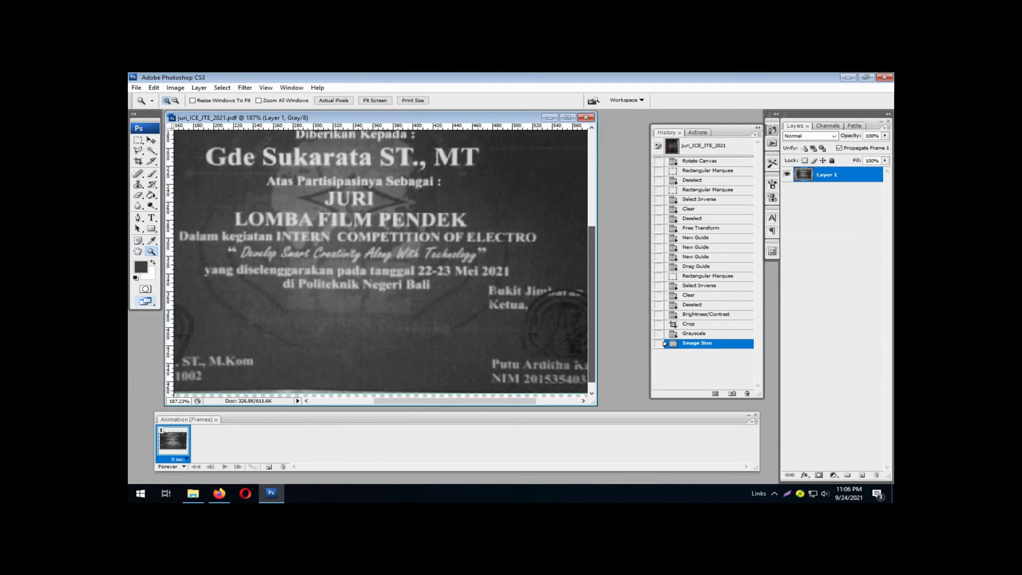
{"action": "scroll", "coordinate": [380, 264], "scroll_direction": "down", "scroll_amount": 1}
{"action": "scroll", "coordinate": [381, 264], "scroll_direction": "right", "scroll_amount": 5}
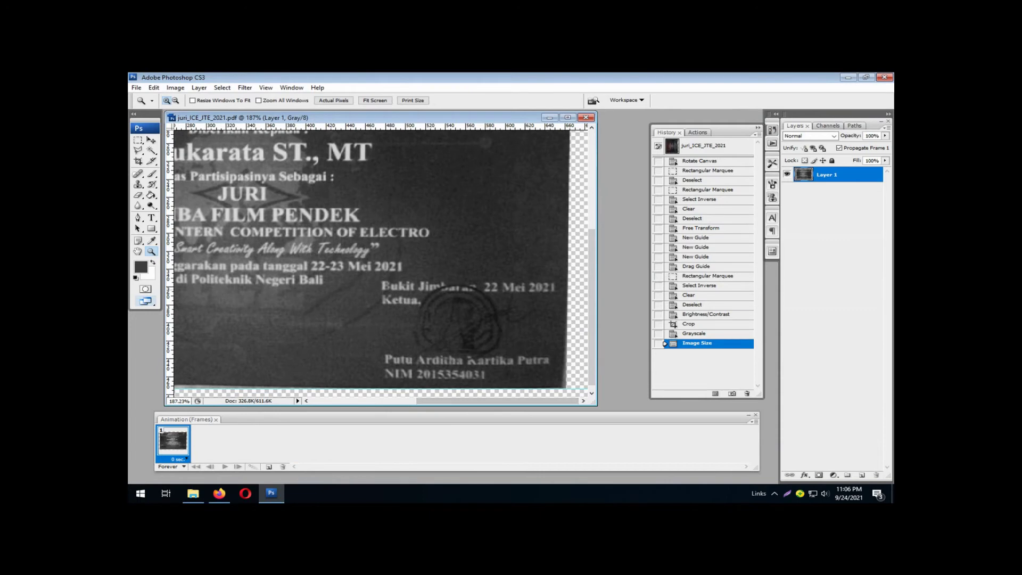
{"action": "left_click", "coordinate": [219, 494]}
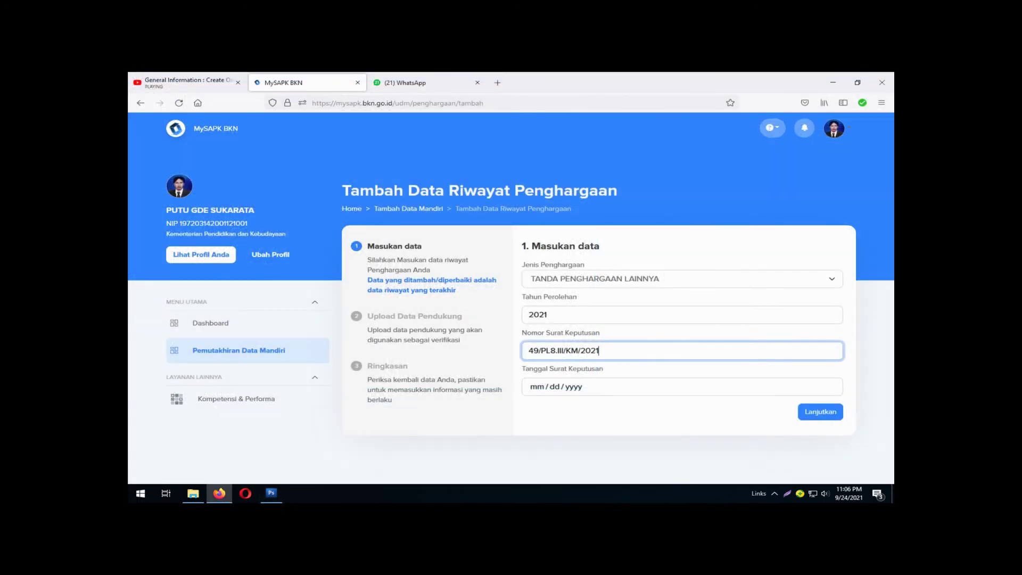
Set the Tanggal Surat Keputusan decree date to 05/22/2021.
{"action": "left_click", "coordinate": [538, 387]}
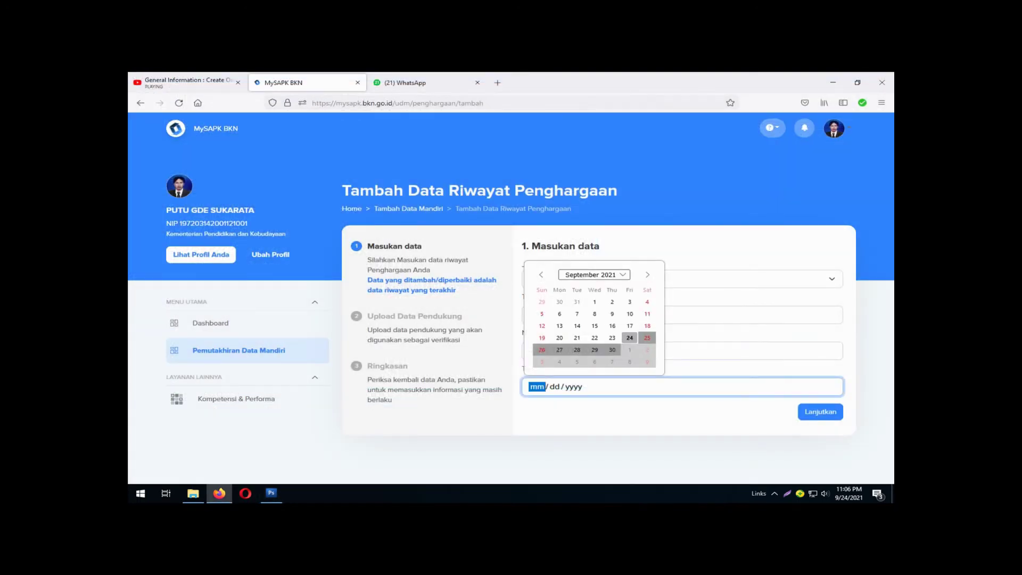
{"action": "type", "text": "05 / dd / yyyy"}
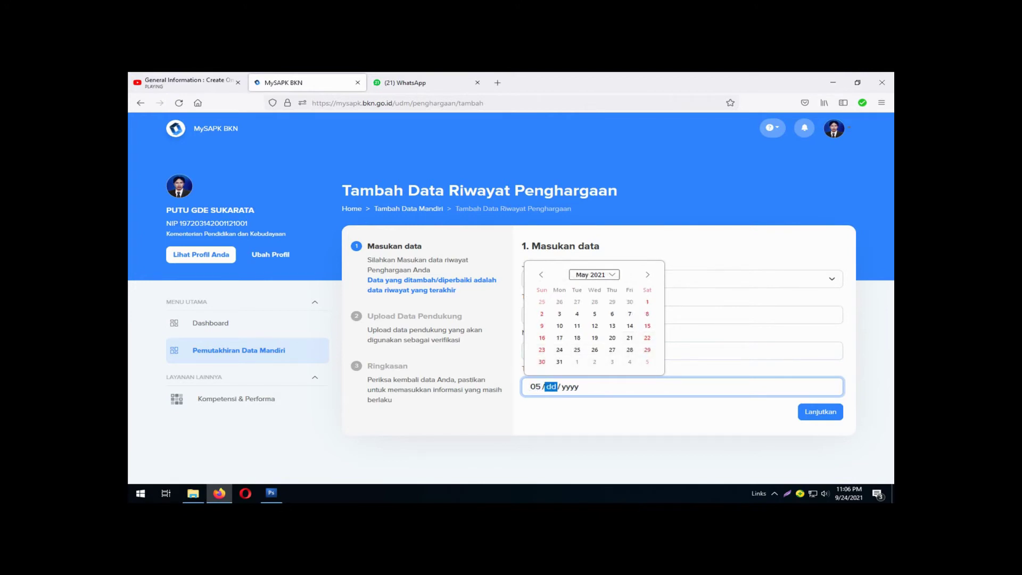
{"action": "type", "text": "22 / 2021"}
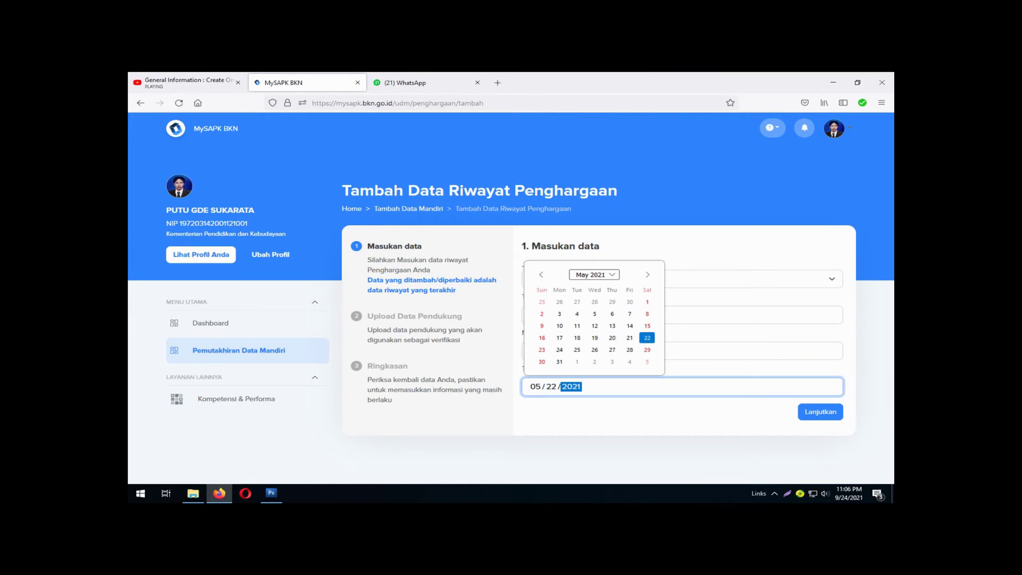
{"action": "key", "text": "Escape"}
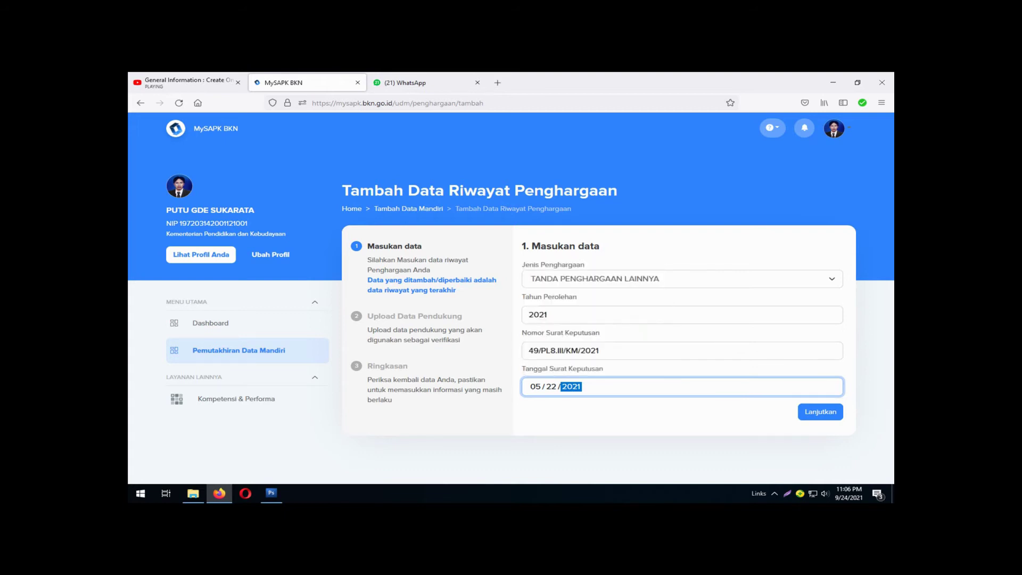
Continue to the supporting-document upload step and bring the certificate up in Photoshop.
{"action": "left_click", "coordinate": [821, 411]}
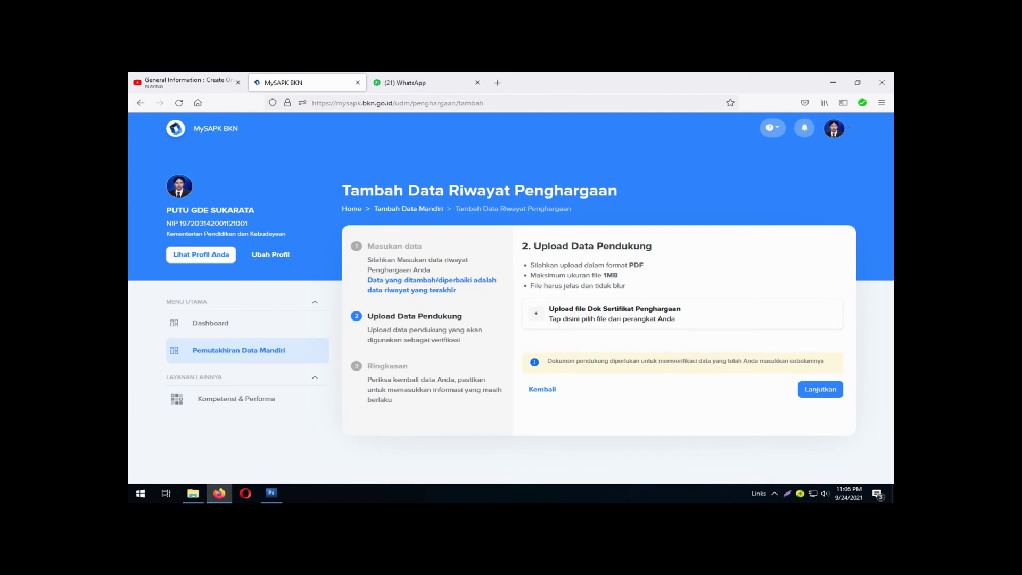
{"action": "mouse_move", "coordinate": [193, 493]}
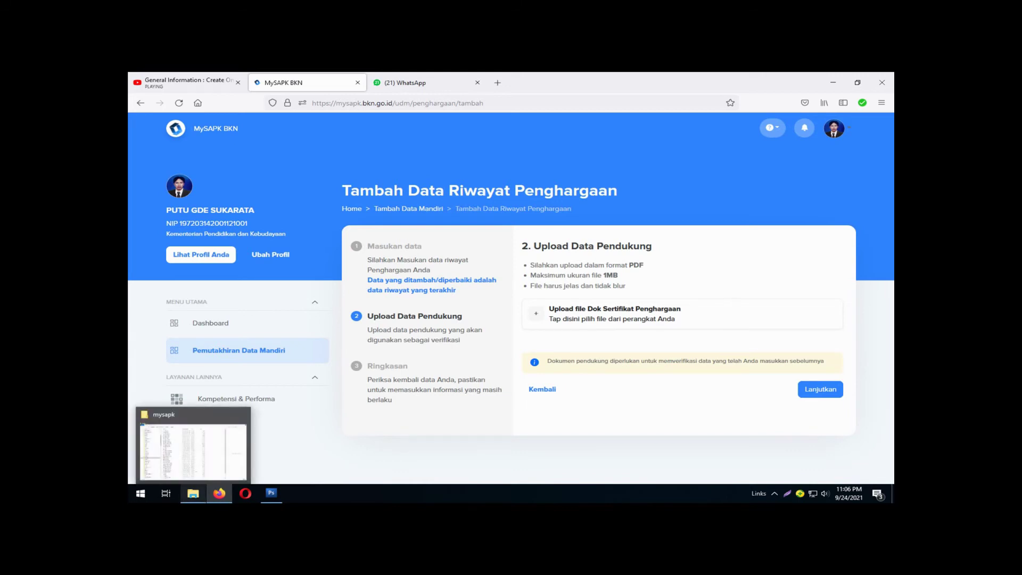
{"action": "left_click", "coordinate": [271, 493]}
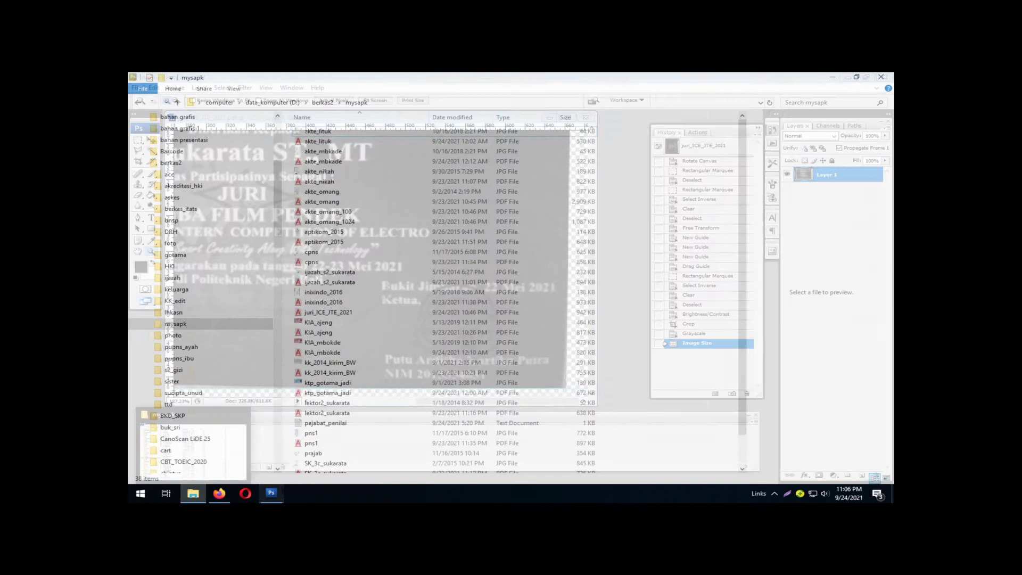
Locate juri_ICE_JTE_2021 in the mysapk folder and open the form's file upload window.
{"action": "left_click", "coordinate": [193, 493]}
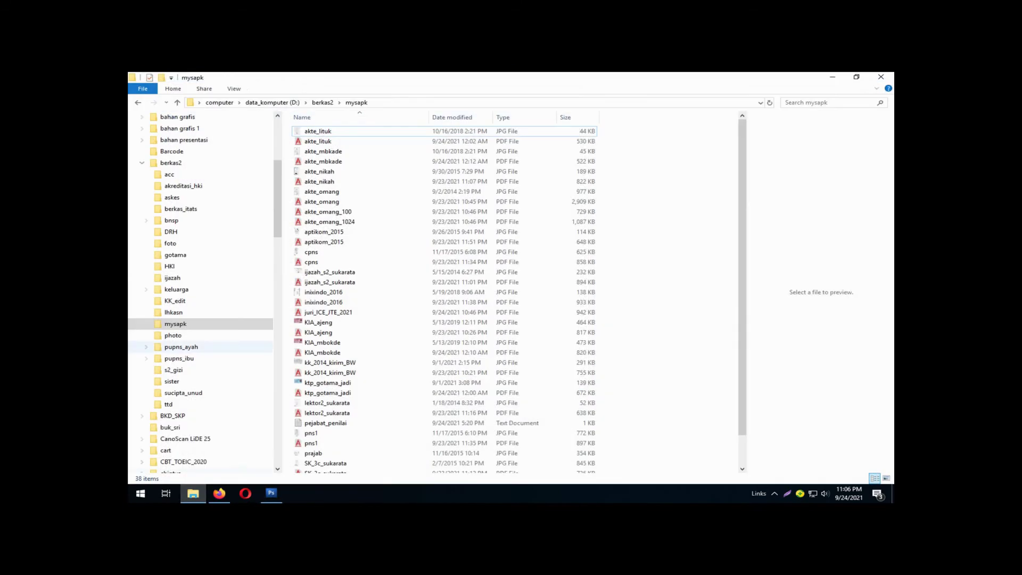
{"action": "left_click", "coordinate": [373, 312]}
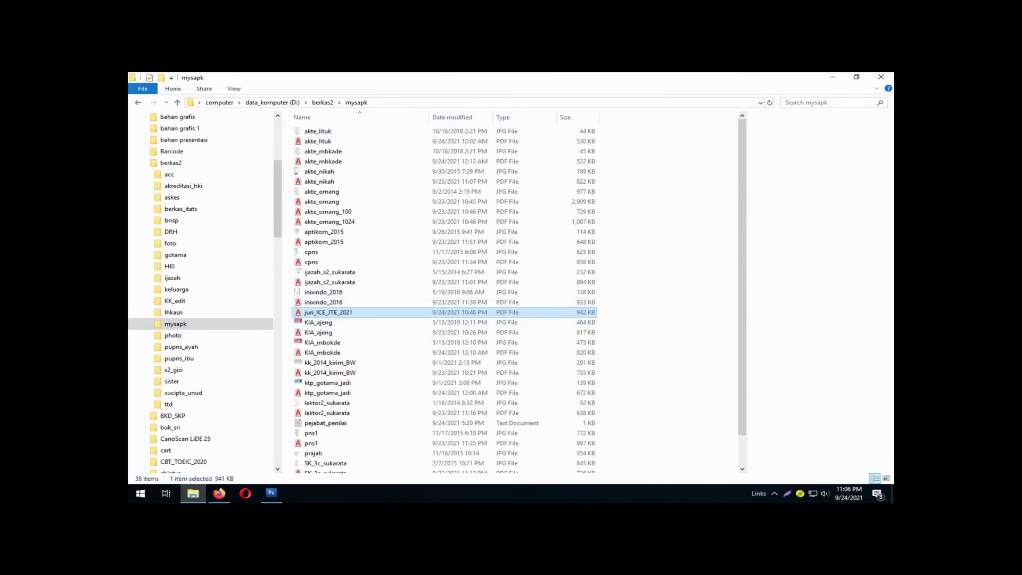
{"action": "mouse_move", "coordinate": [220, 494]}
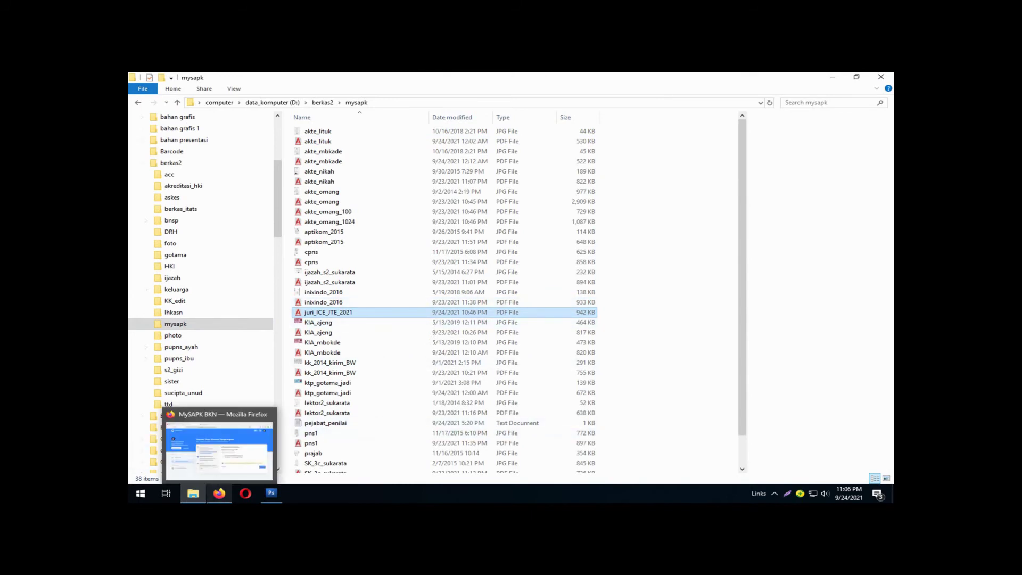
{"action": "left_click", "coordinate": [220, 450]}
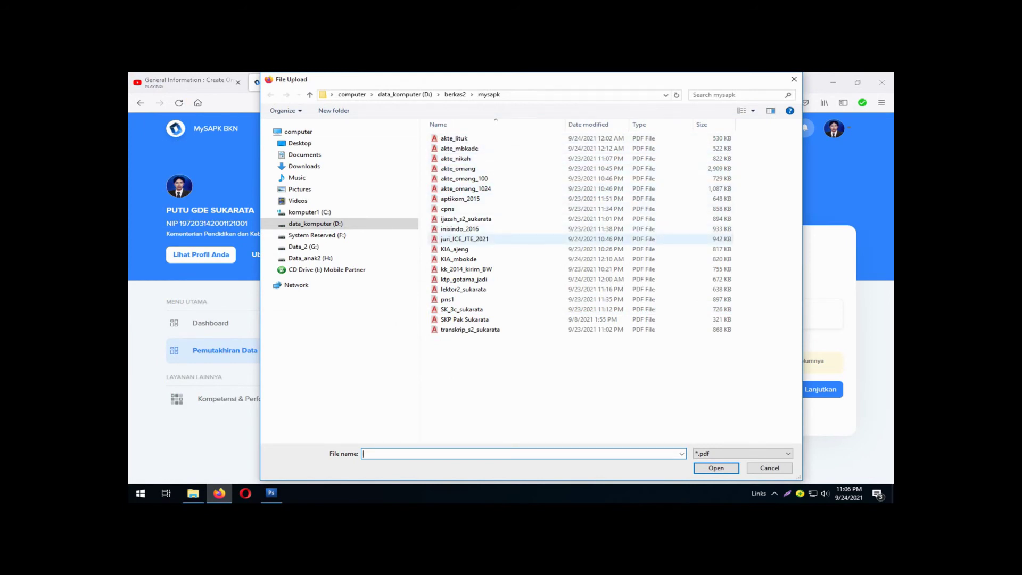
Upload the juri_ICE_JTE_2021 PDF as the award certificate and continue to the Ringkasan summary.
{"action": "left_click", "coordinate": [479, 239]}
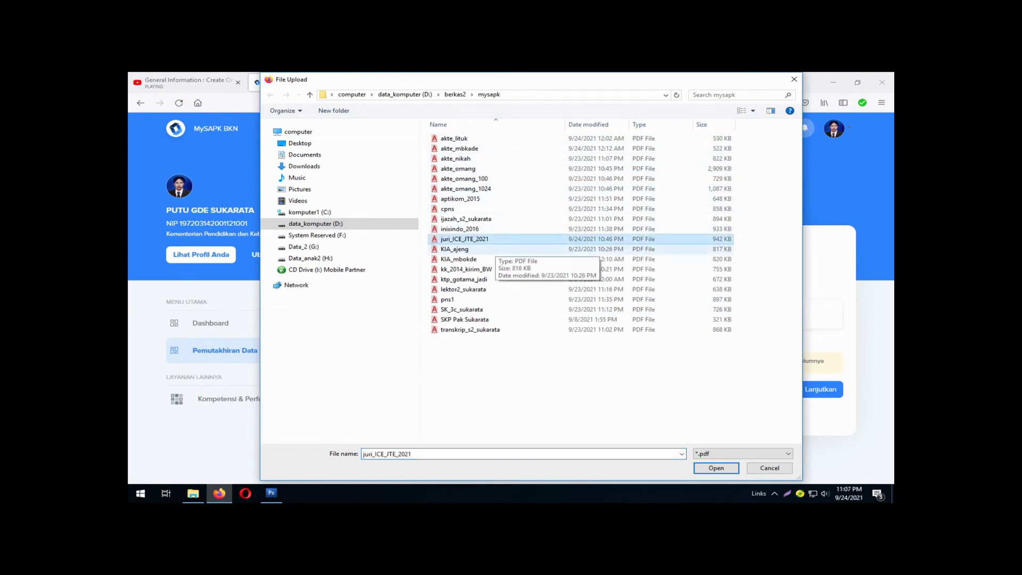
{"action": "key", "text": "Return"}
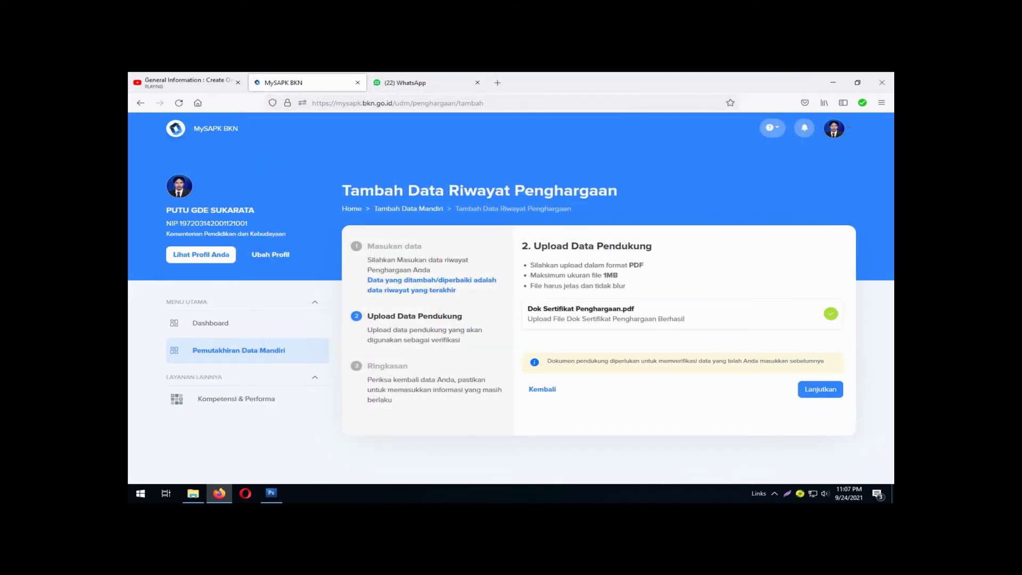
{"action": "left_click", "coordinate": [820, 389]}
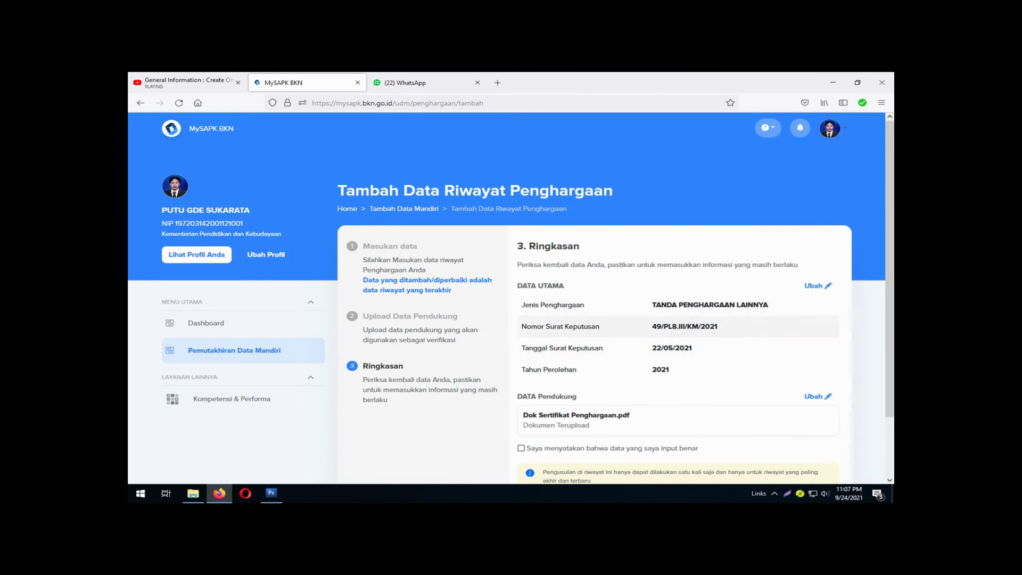
Tick 'Saya menyatakan bahwa data yang saya input benar' and submit the award record with Kirim.
{"action": "scroll", "coordinate": [511, 298], "scroll_direction": "down", "scroll_amount": 1}
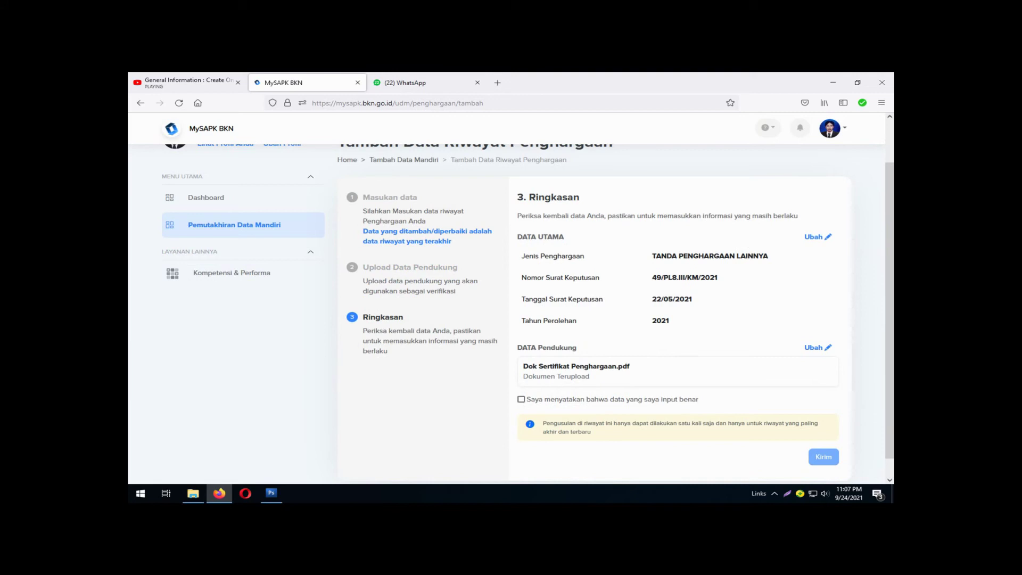
{"action": "left_click", "coordinate": [521, 400]}
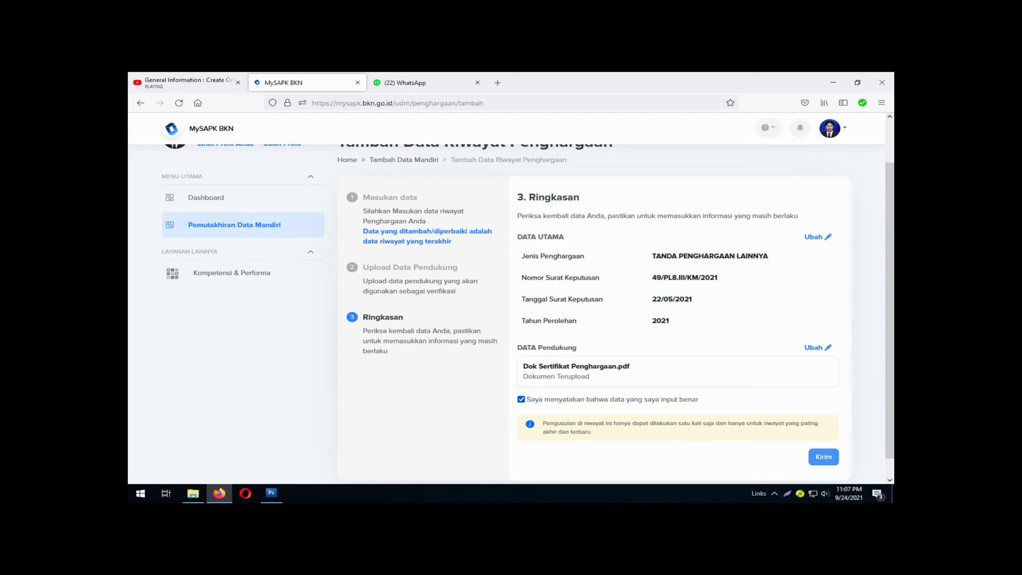
{"action": "left_click", "coordinate": [824, 457]}
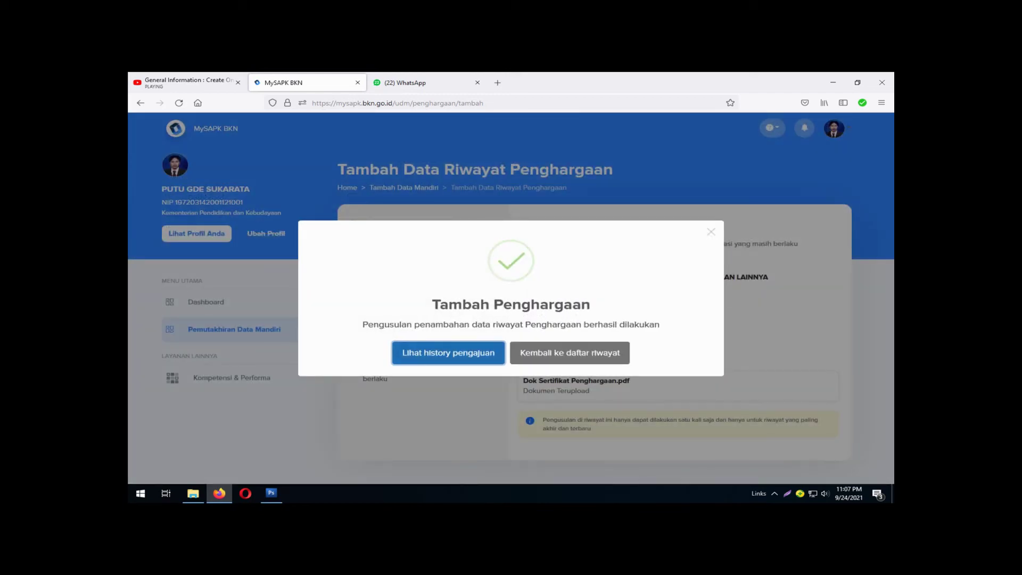
Go to 'Lihat history pengajuan' and scroll down to the category cards marked Selesai.
{"action": "key", "text": "Return"}
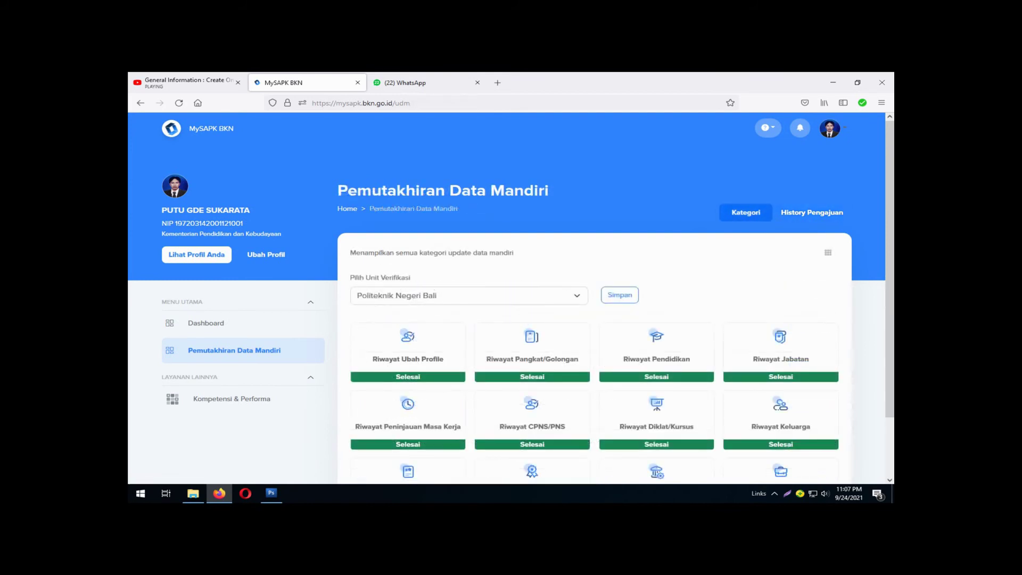
{"action": "scroll", "coordinate": [512, 298], "scroll_direction": "down", "scroll_amount": 3}
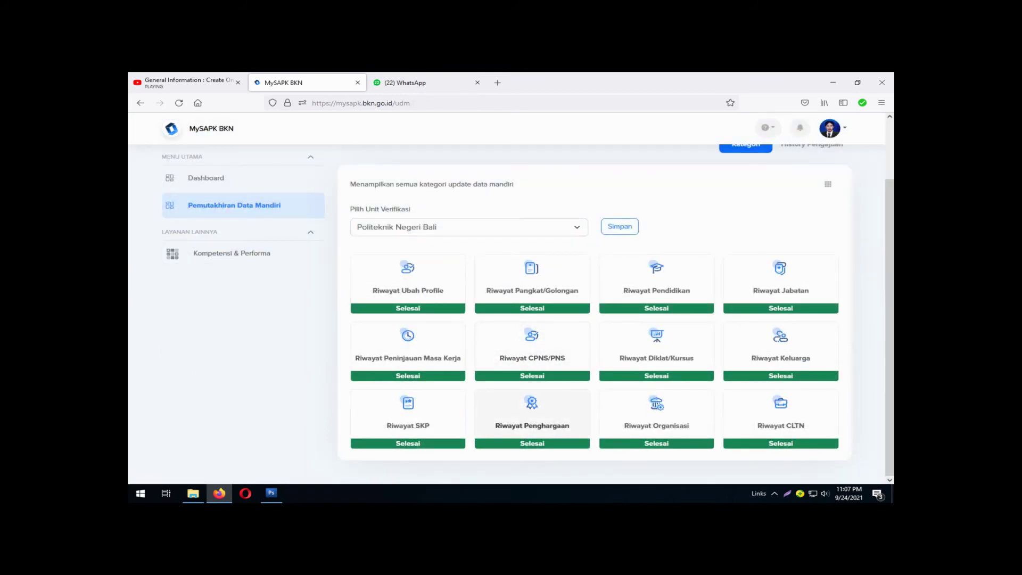